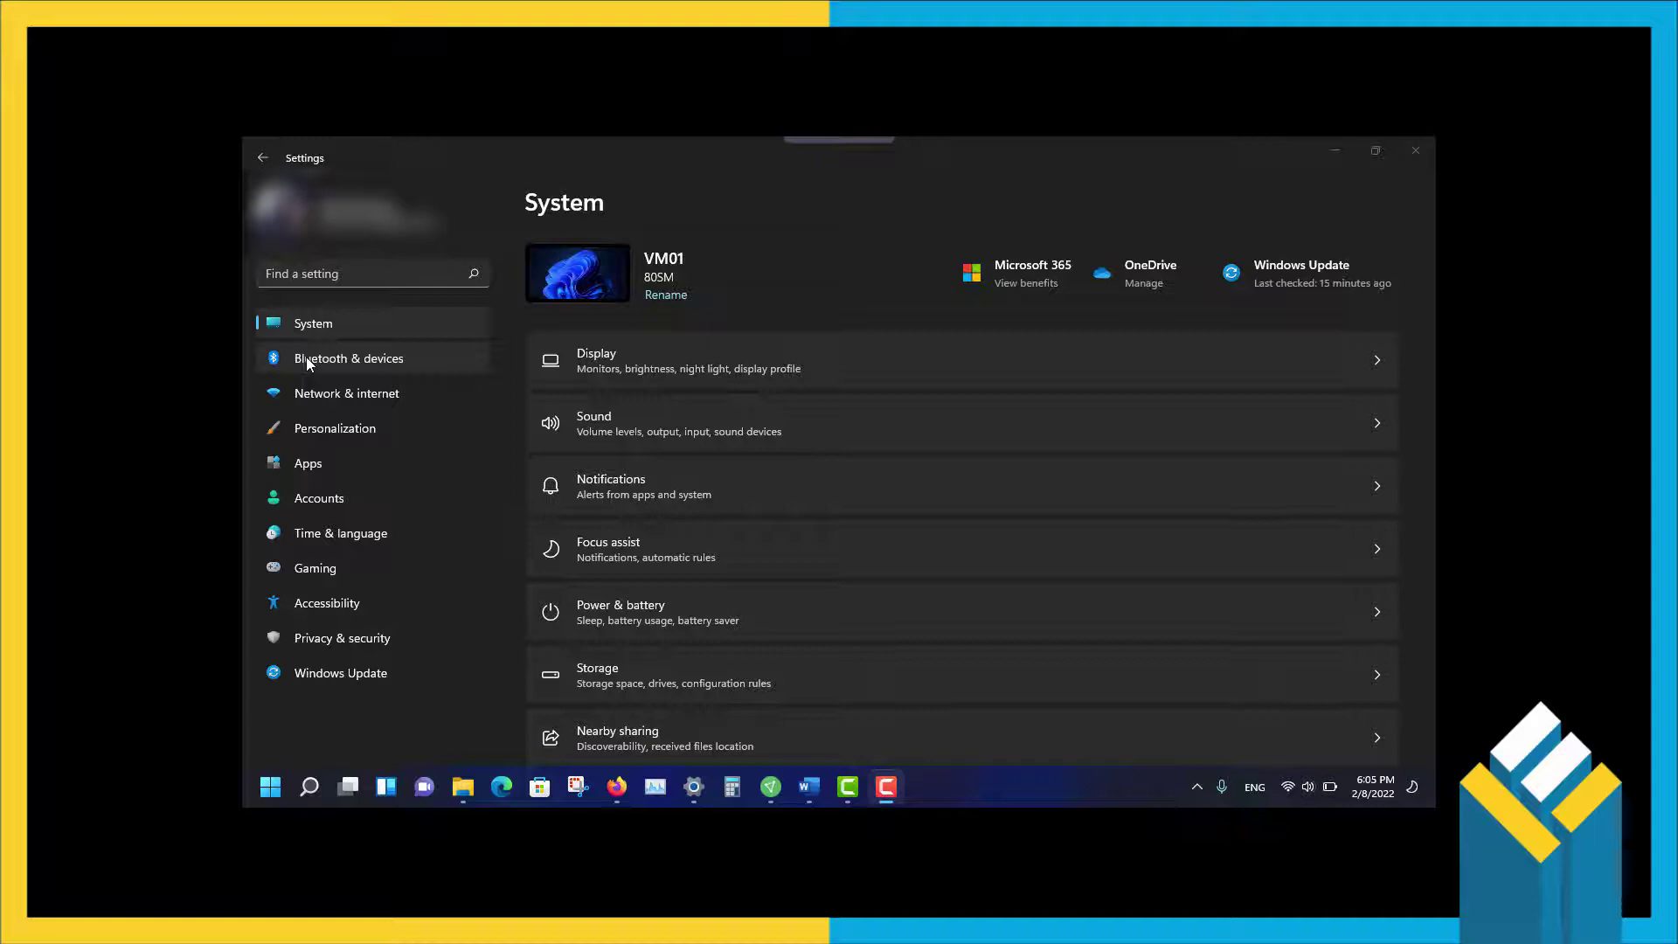
Step: Go to Bluetooth & devices > Printers & scanners and start scanning for a printer to add
click(306, 357)
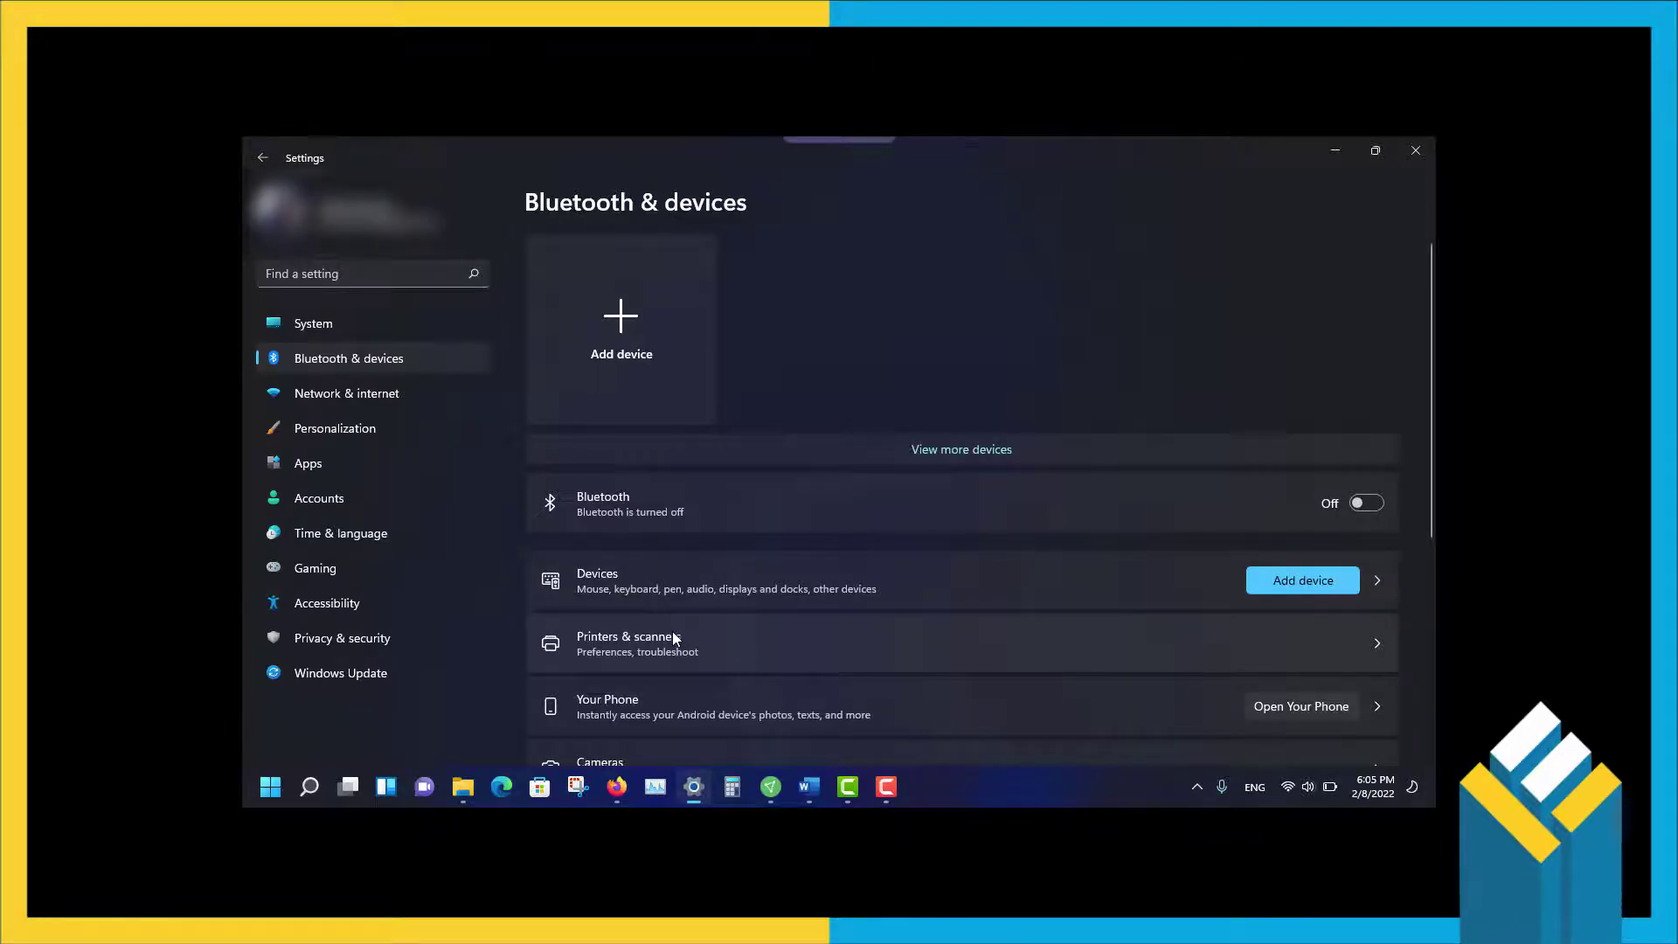
click(771, 655)
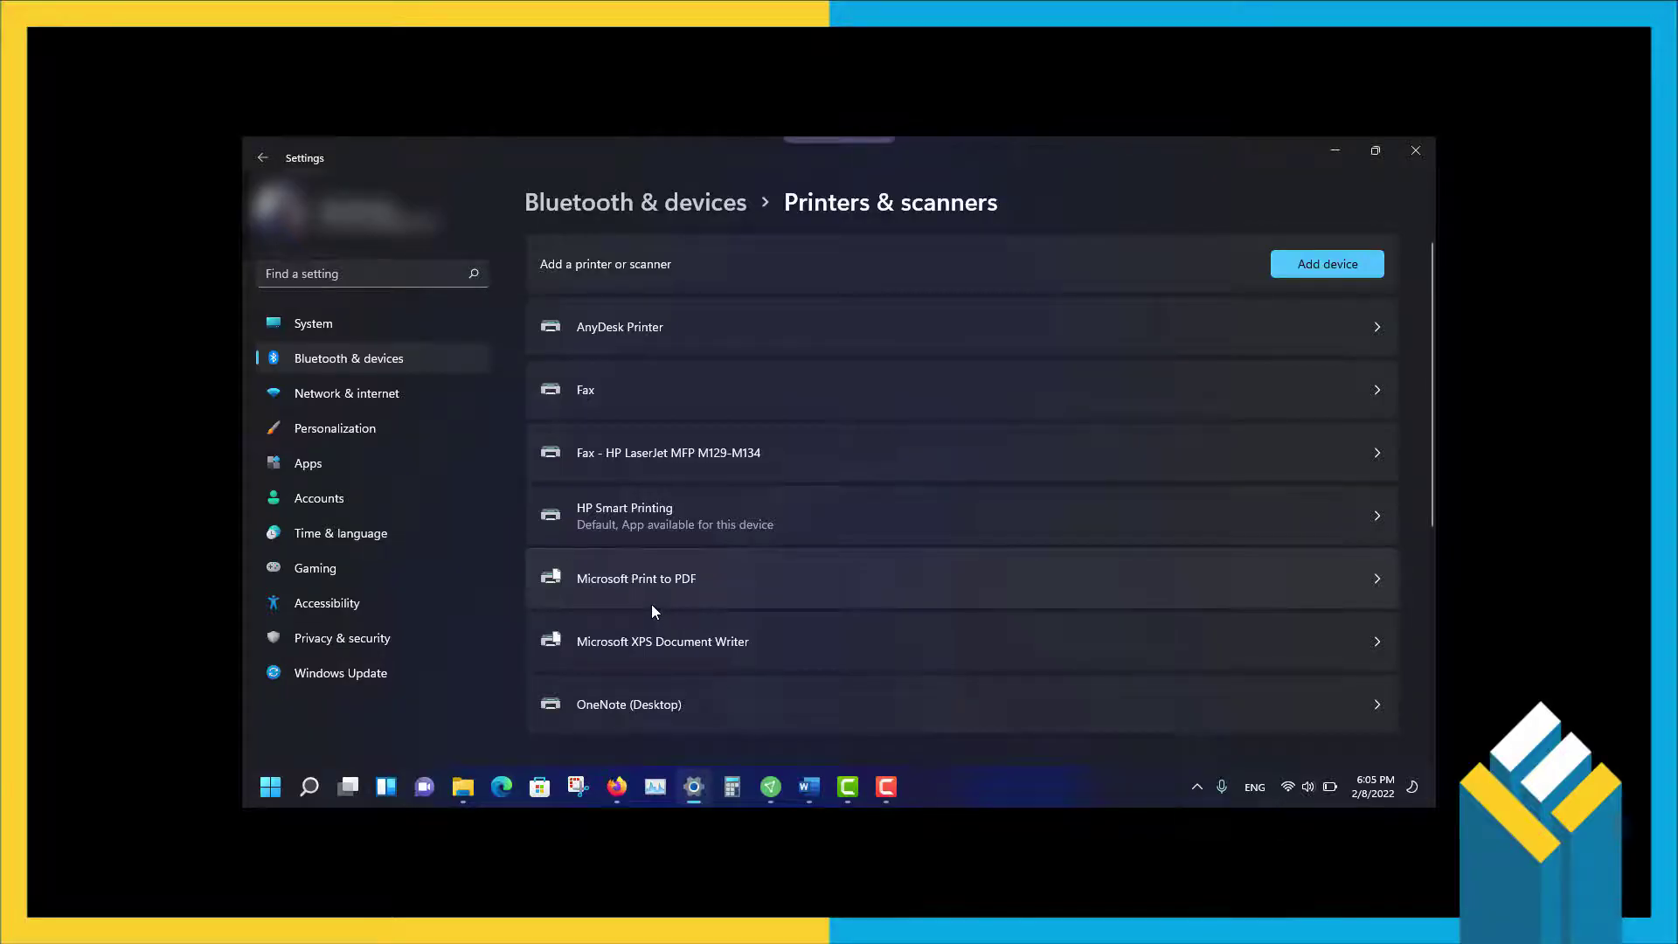
click(1288, 264)
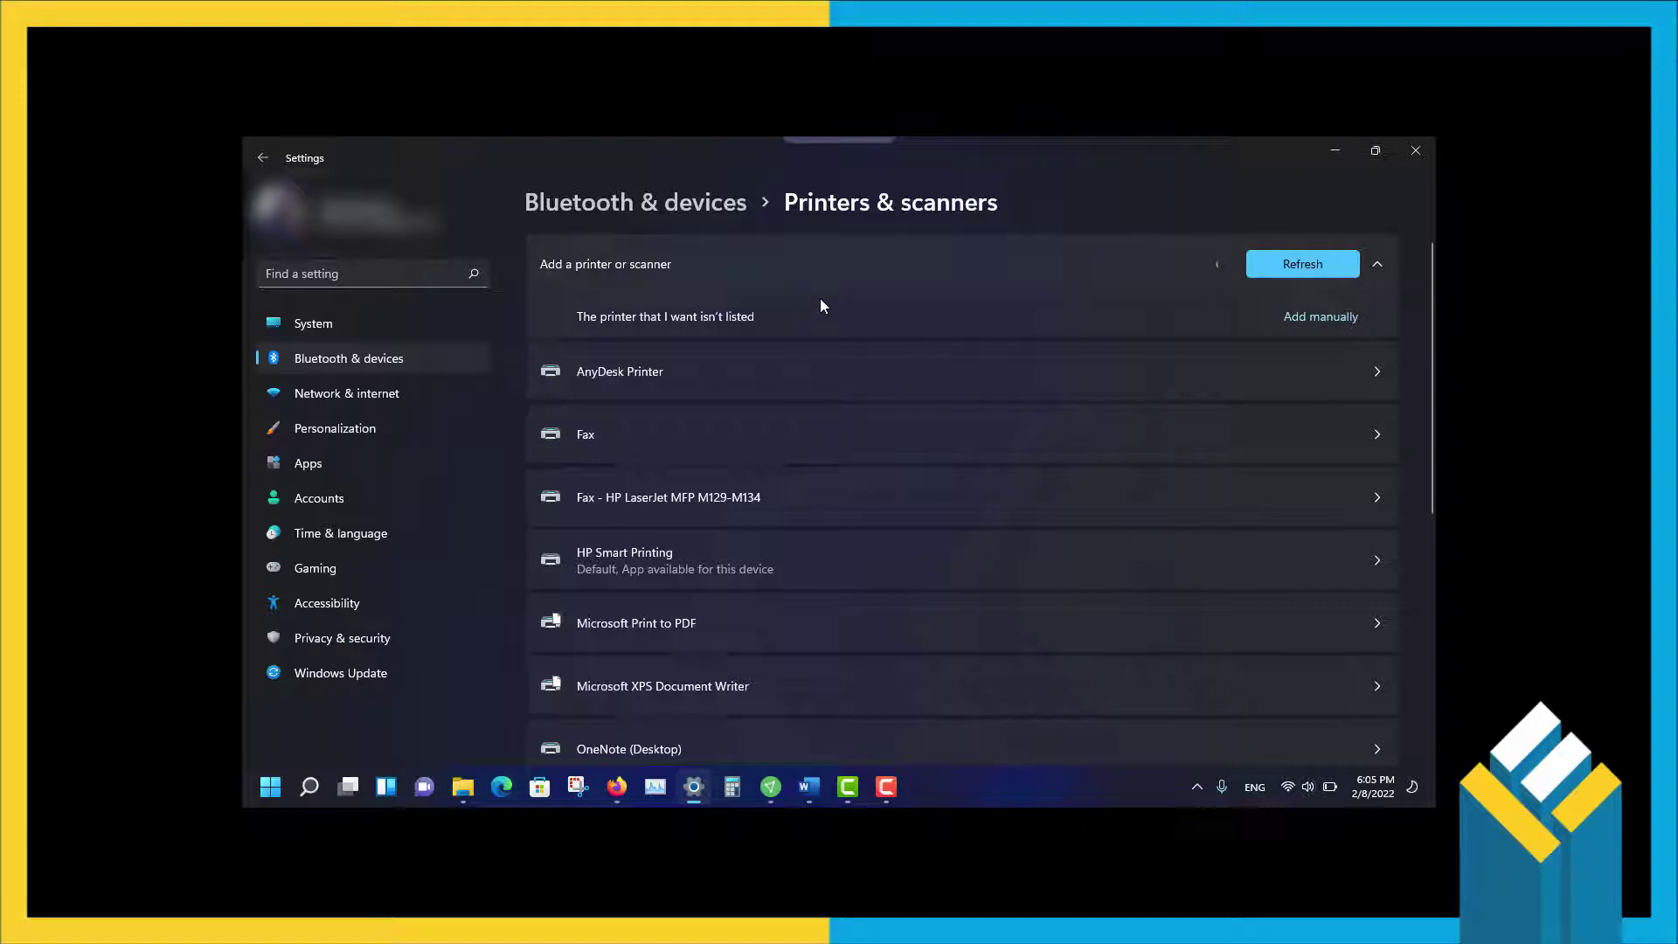
Step: Try the 'My printer is a little older' search in the Add Printer wizard, dismissing both search errors
click(1306, 323)
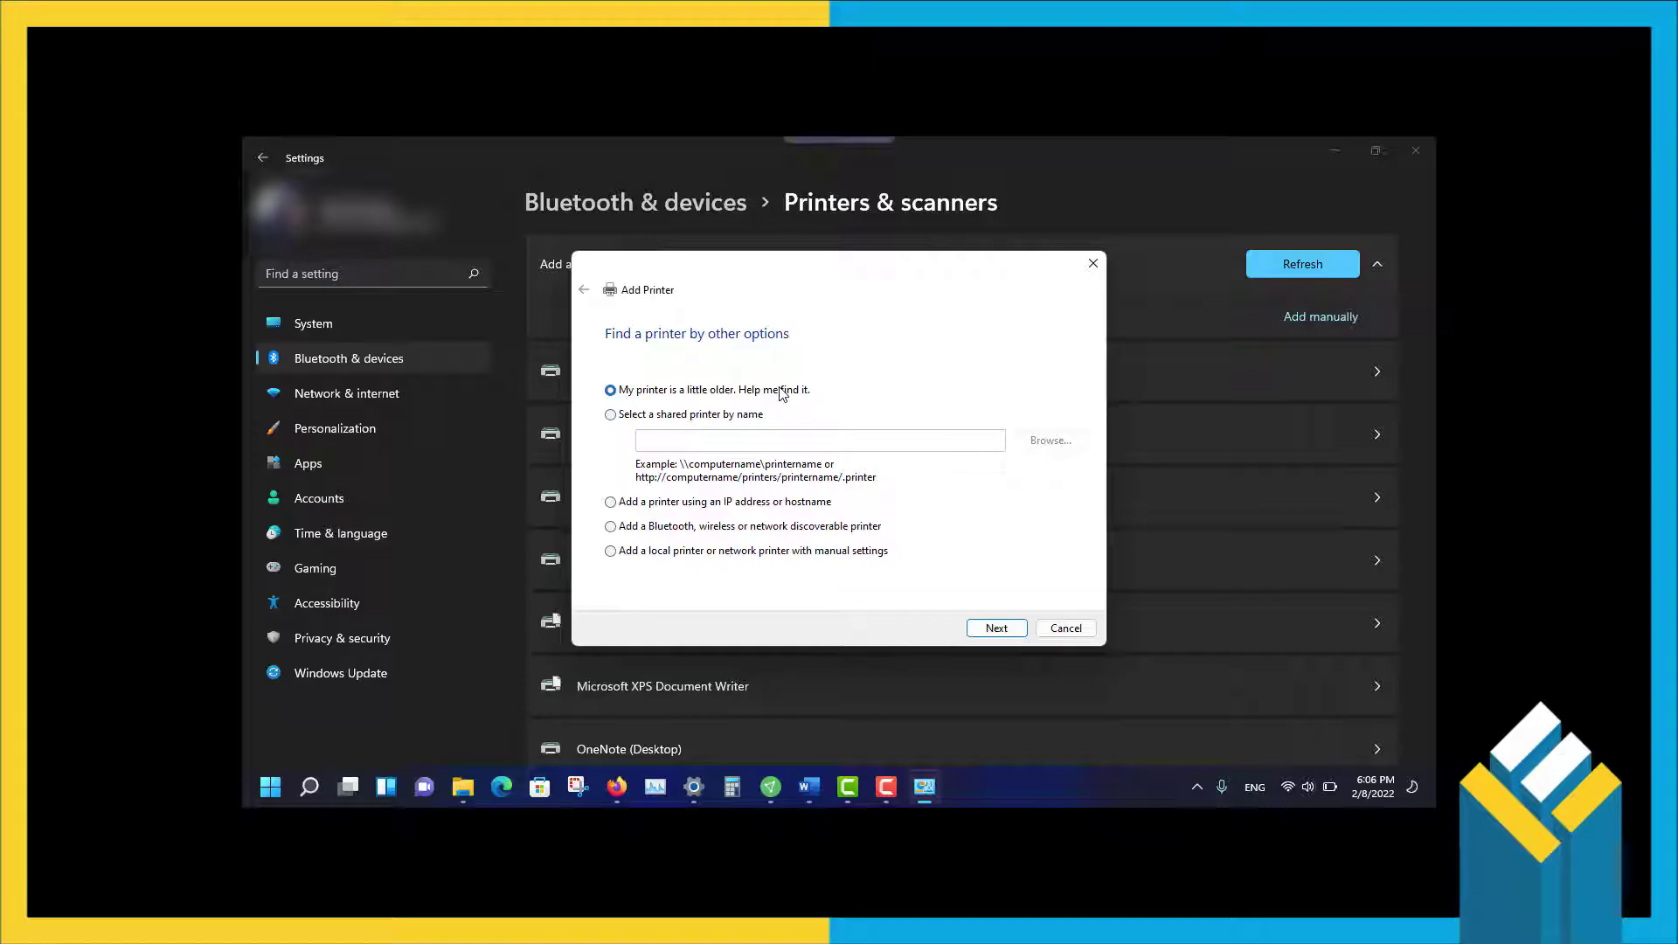
click(995, 628)
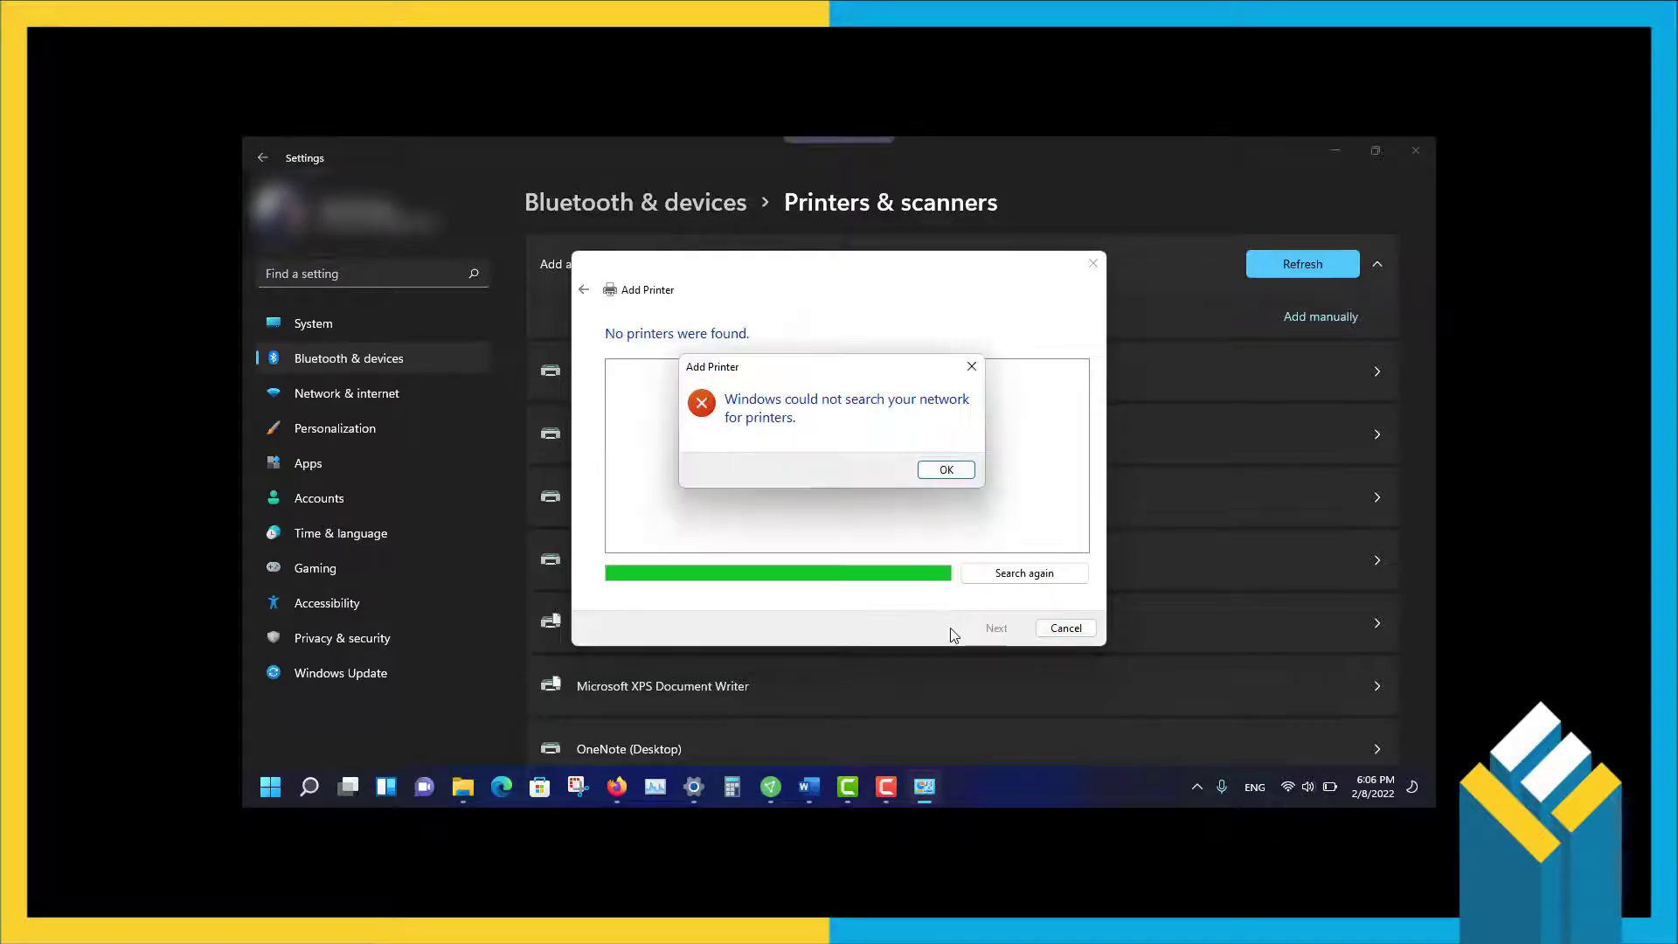
click(949, 469)
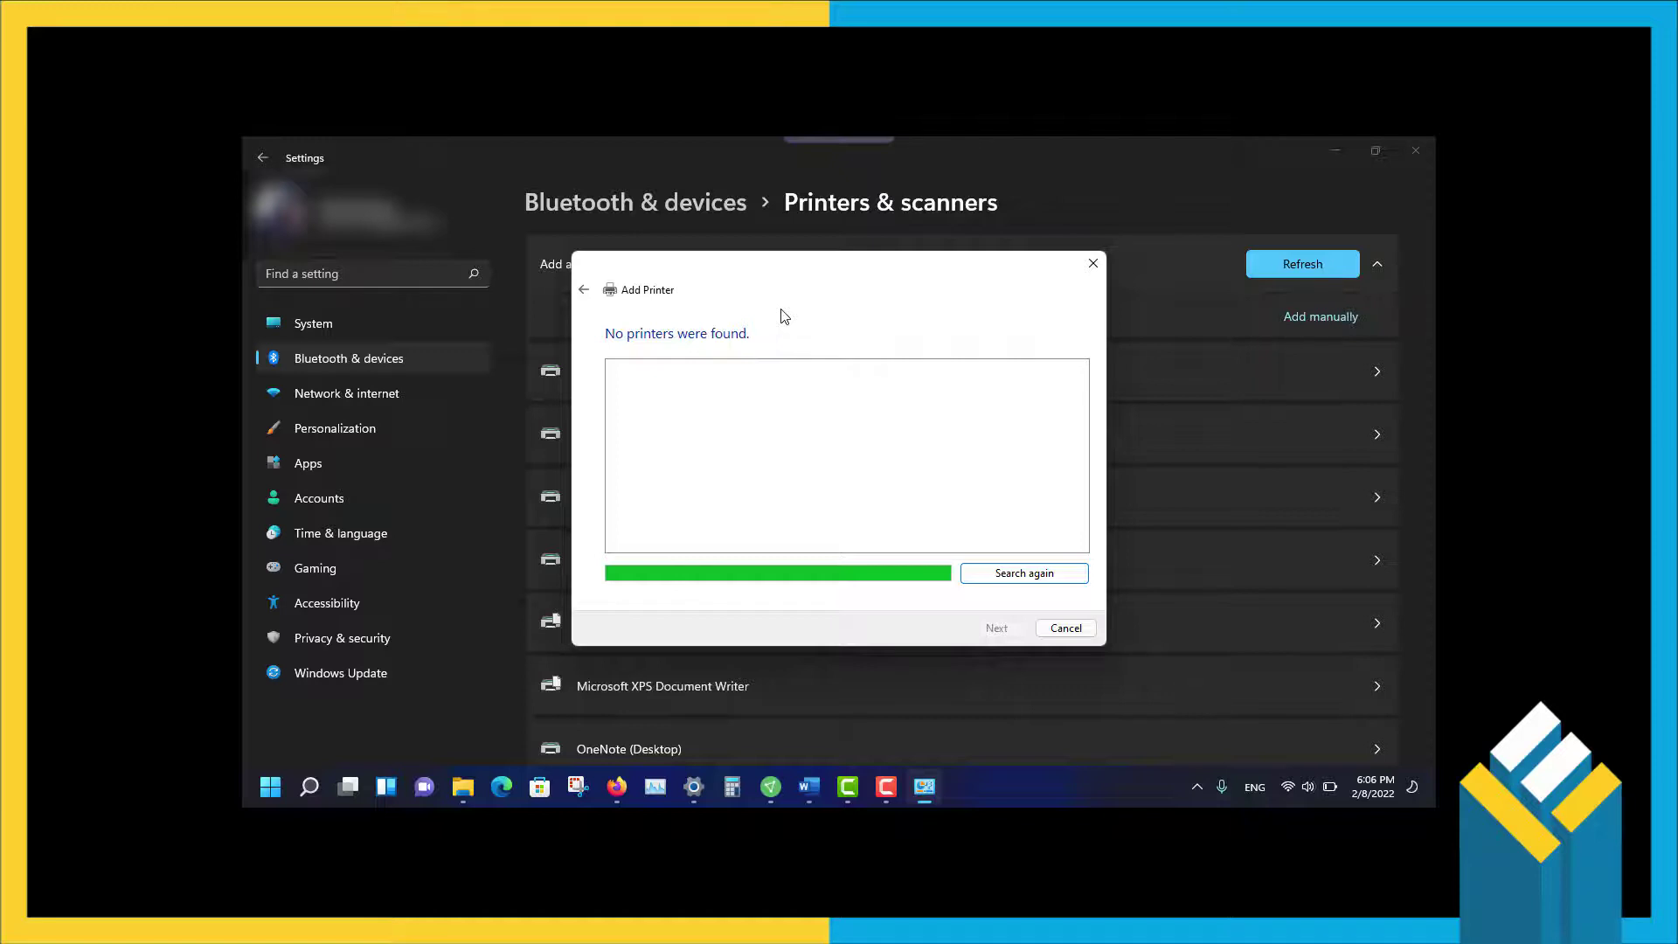
click(1038, 580)
click(945, 472)
Step: Cancel the Add Printer wizard and bring the Word printer guide to the front
click(1065, 627)
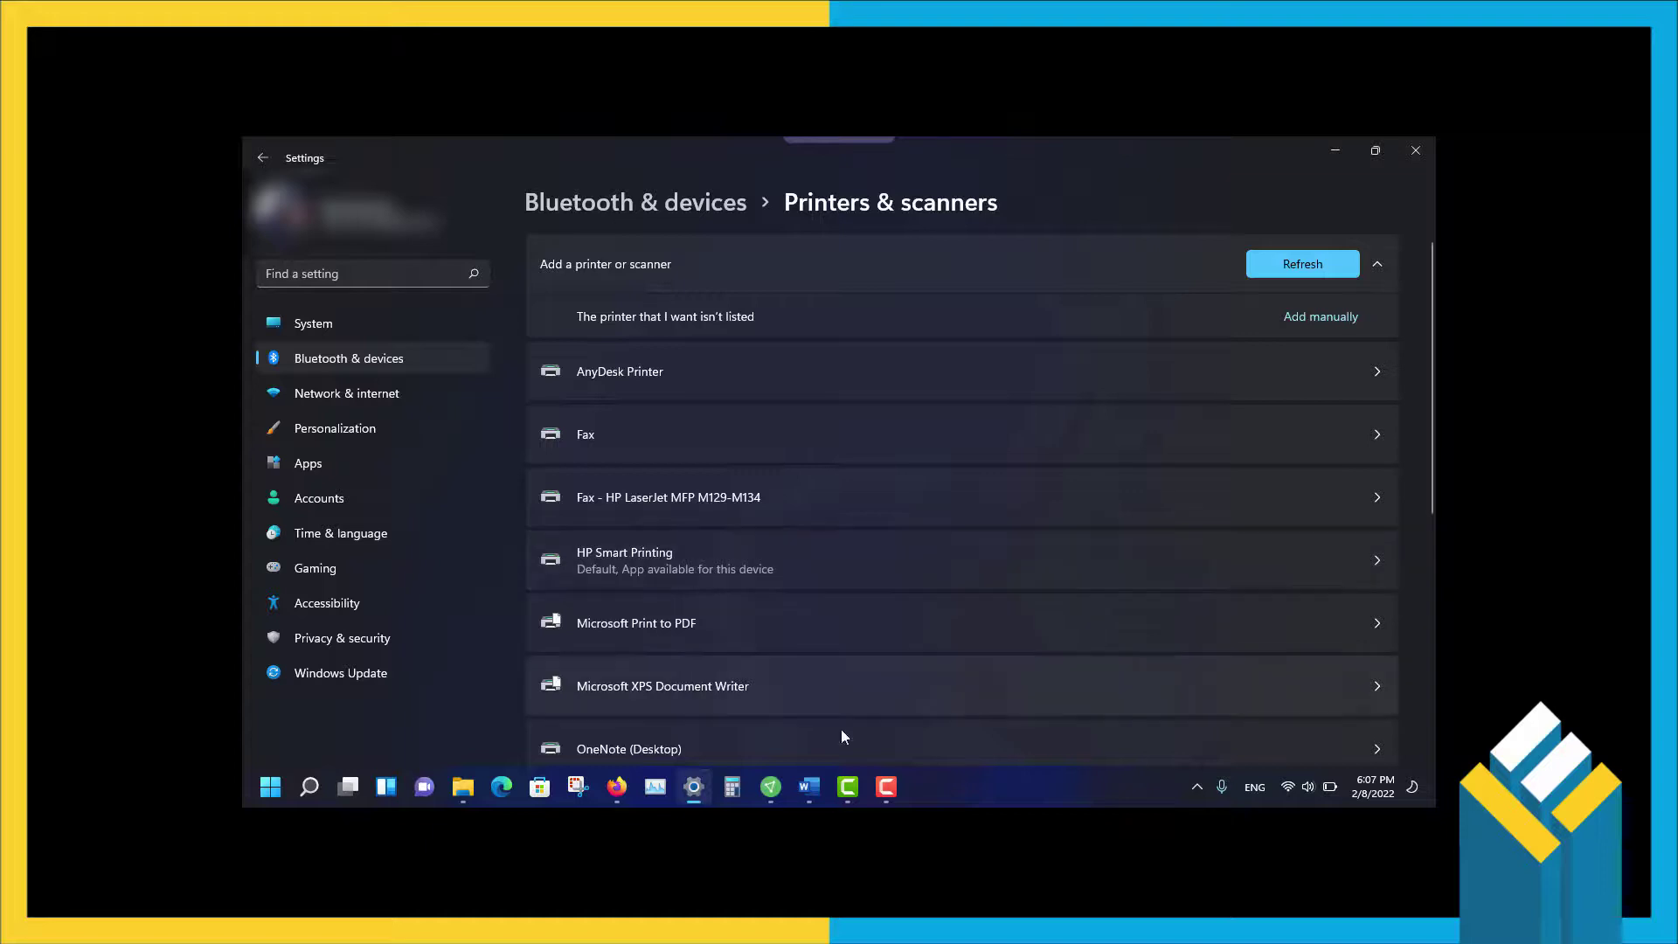
click(824, 789)
scroll(959, 467, down, 2)
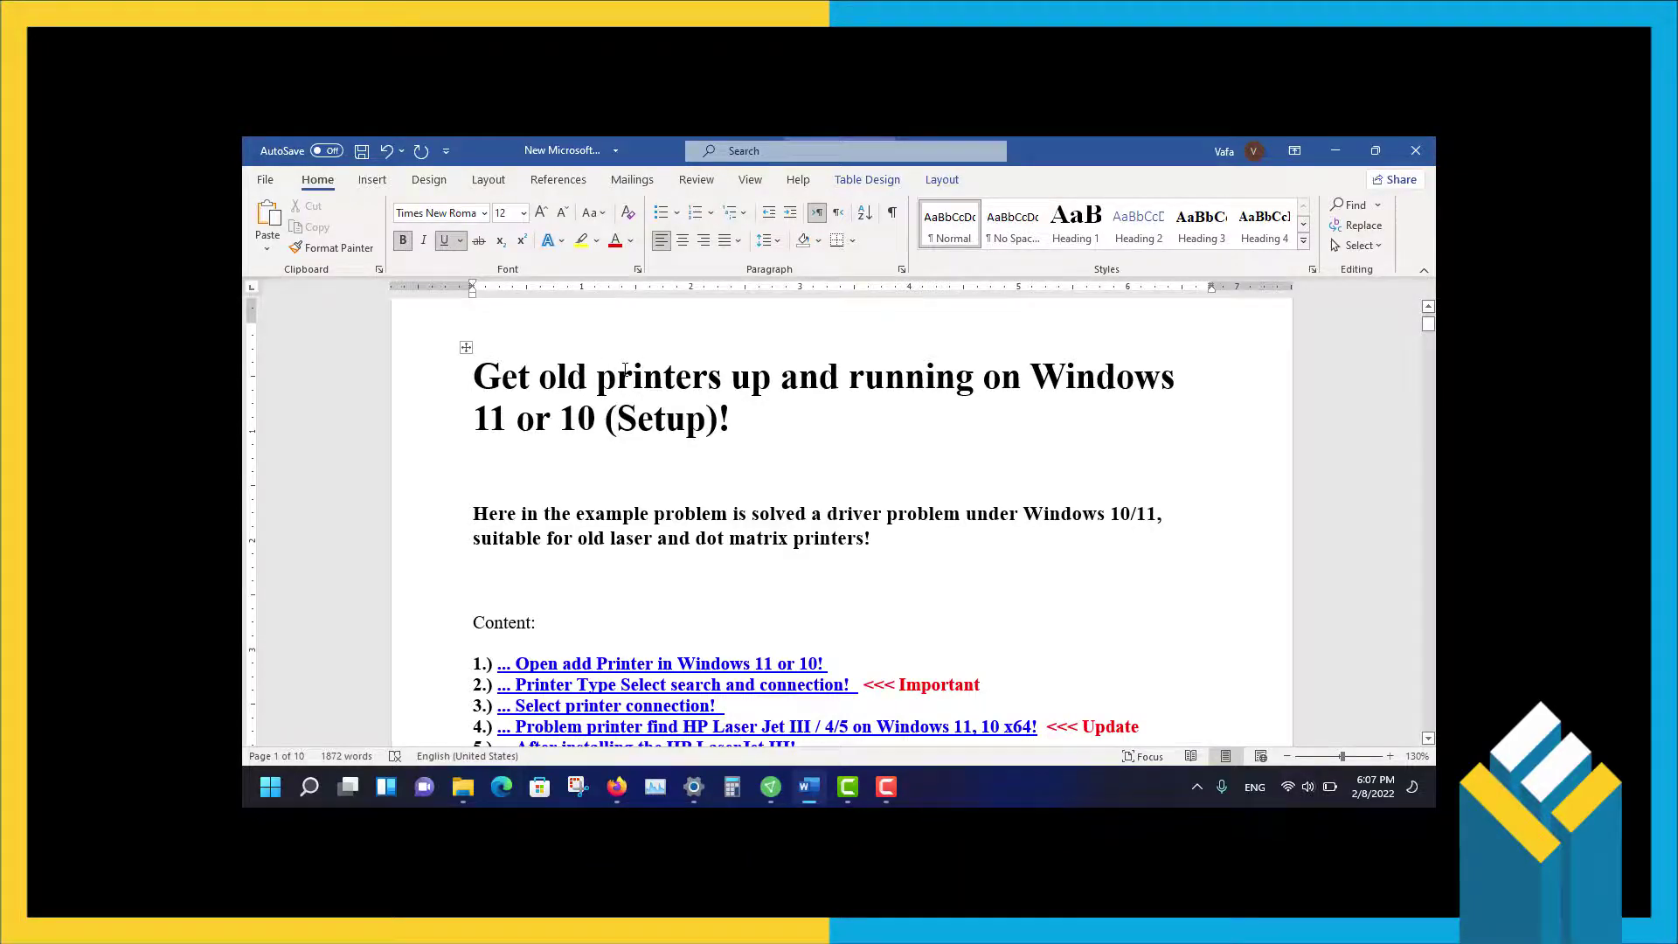
Step: Scroll the Word guide down to '1.) Open > add printer on Windows 11 or 10!' with the shell:PrintersFolder command
key(F10)
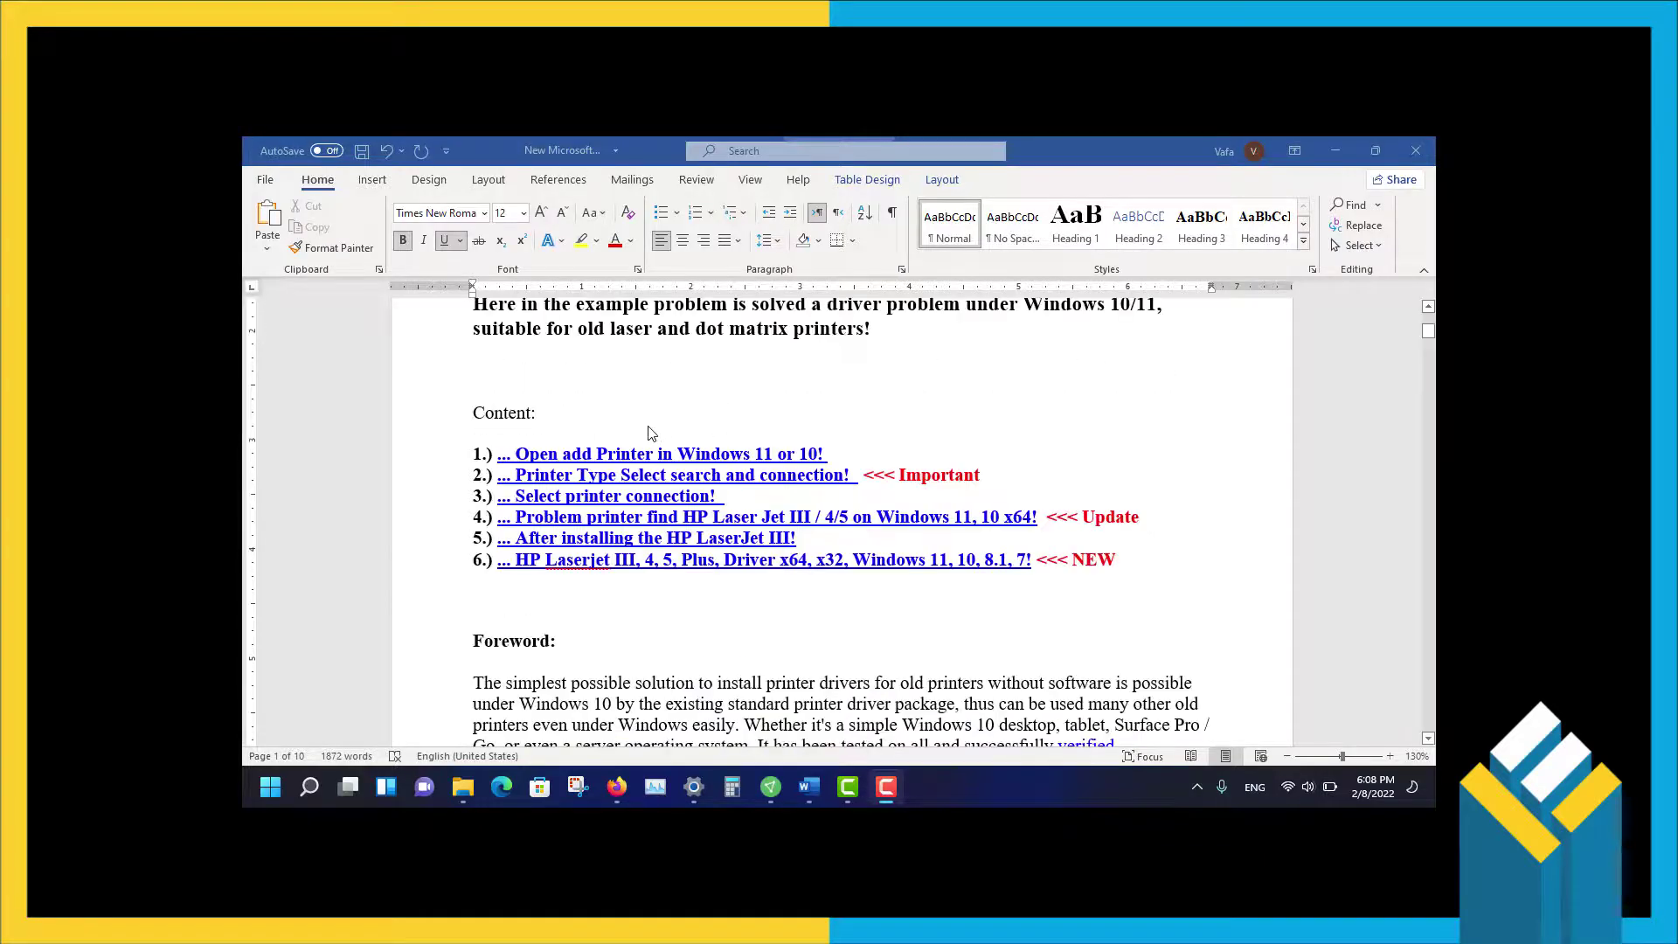
scroll(651, 432, down, 3)
scroll(601, 423, down, 2)
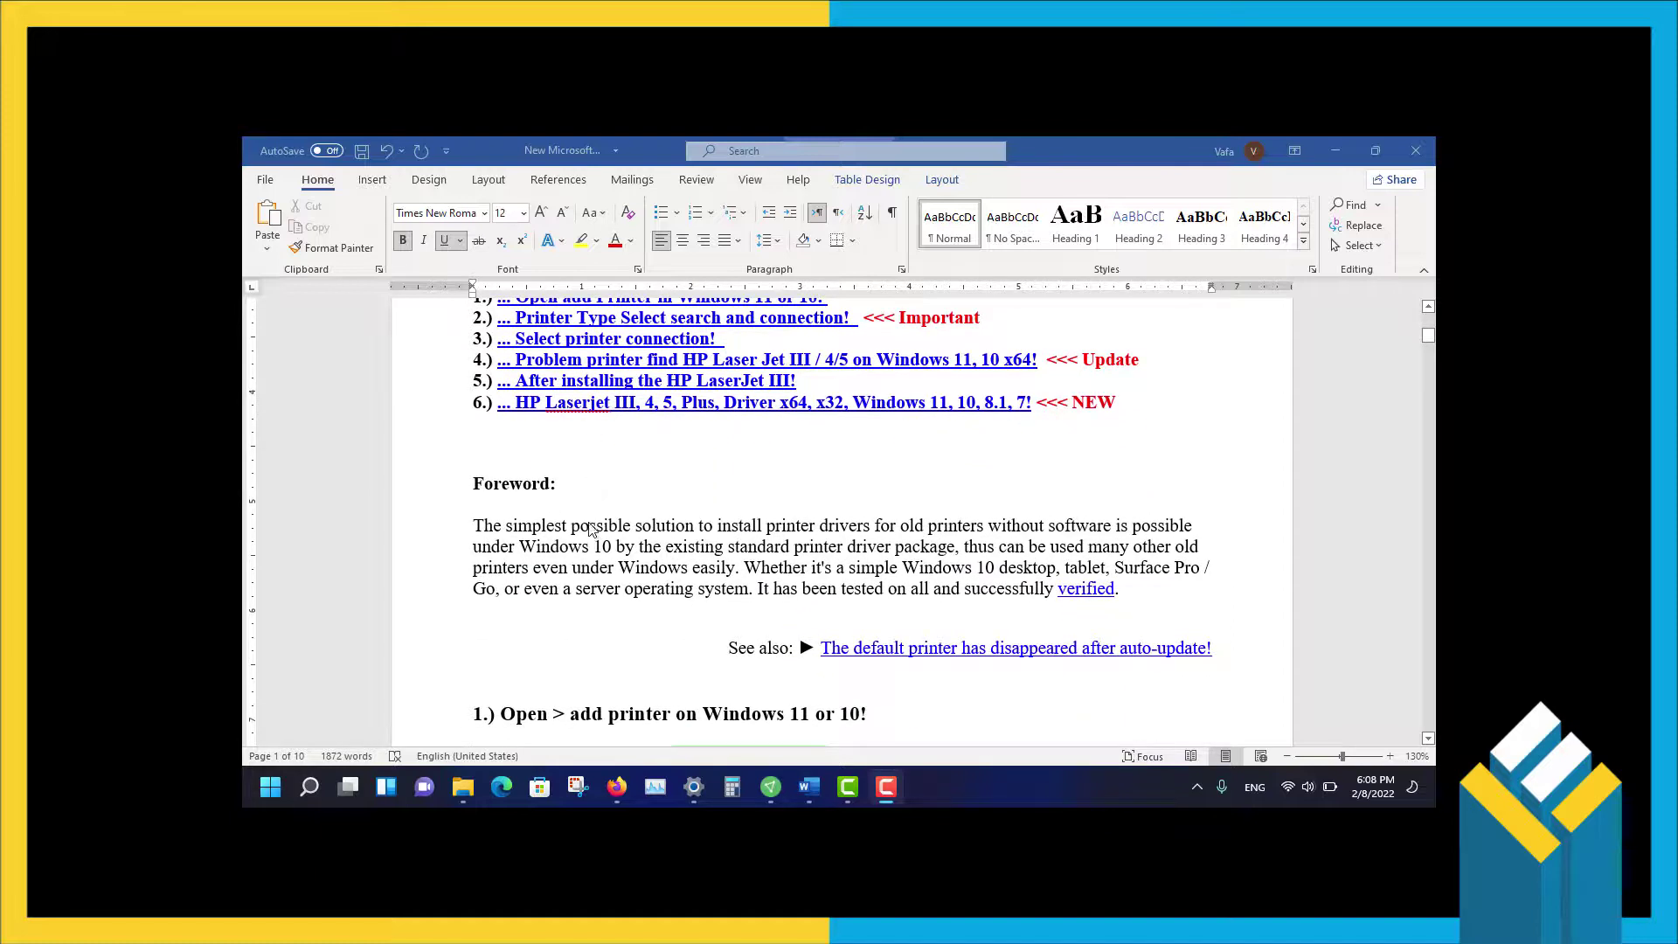
scroll(598, 524, down, 1)
scroll(598, 524, down, 3)
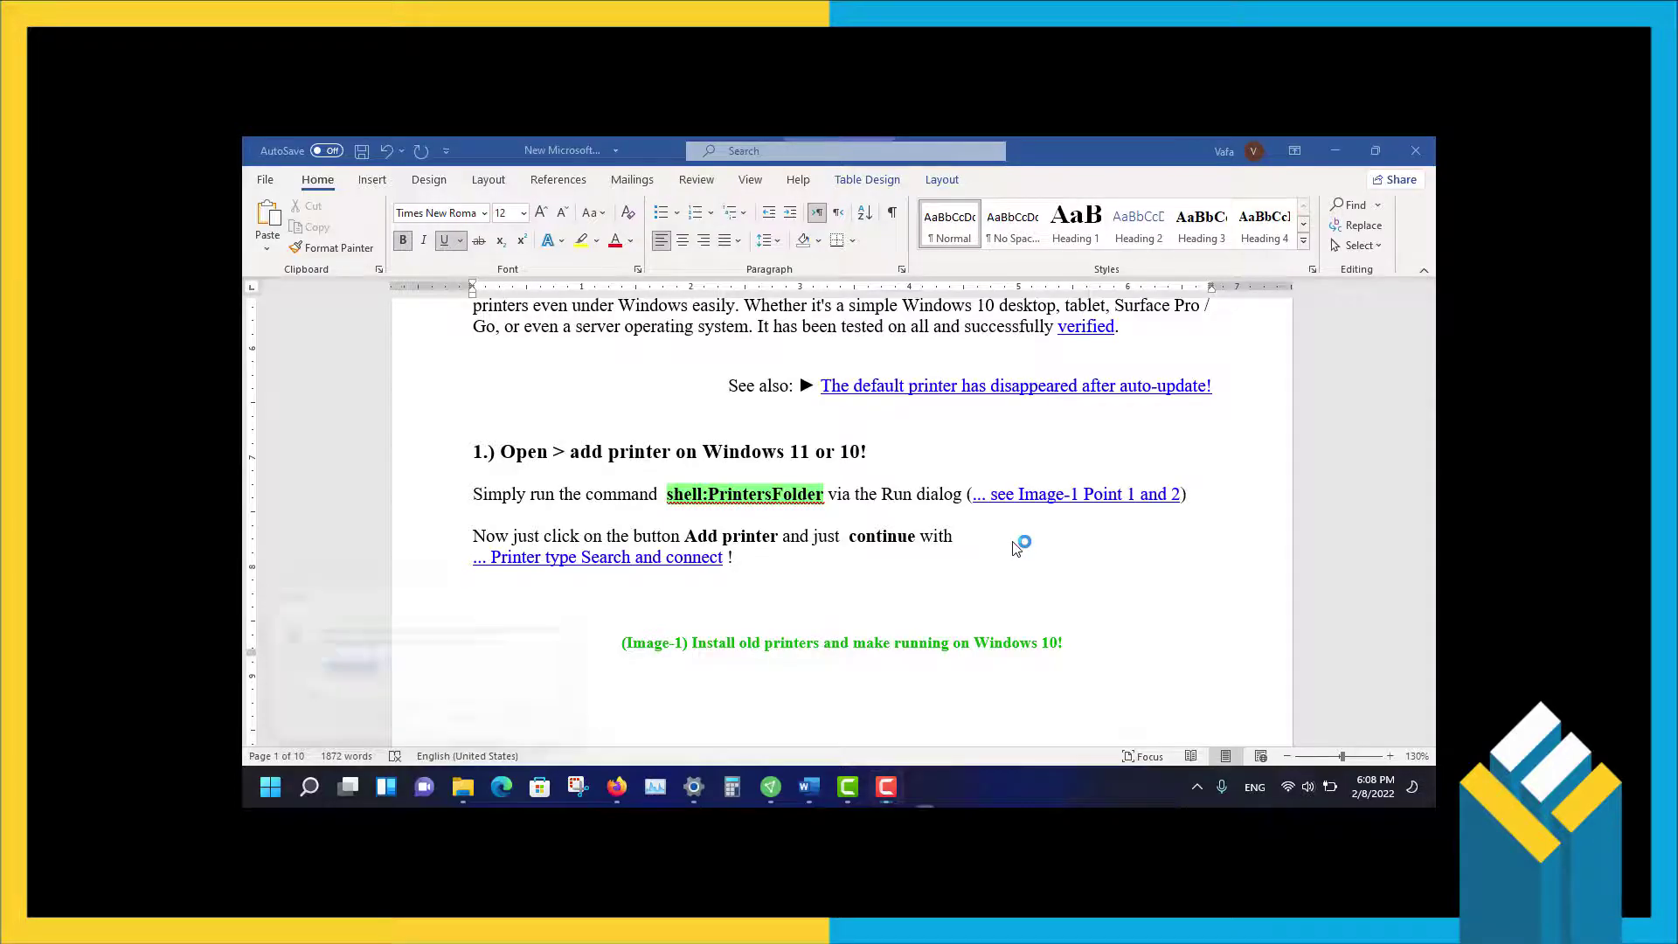
Step: Open the Printers folder by running shell:printersfolder from the Run box, then return to the Word guide
key(super+r)
text(shell:printersfolder)
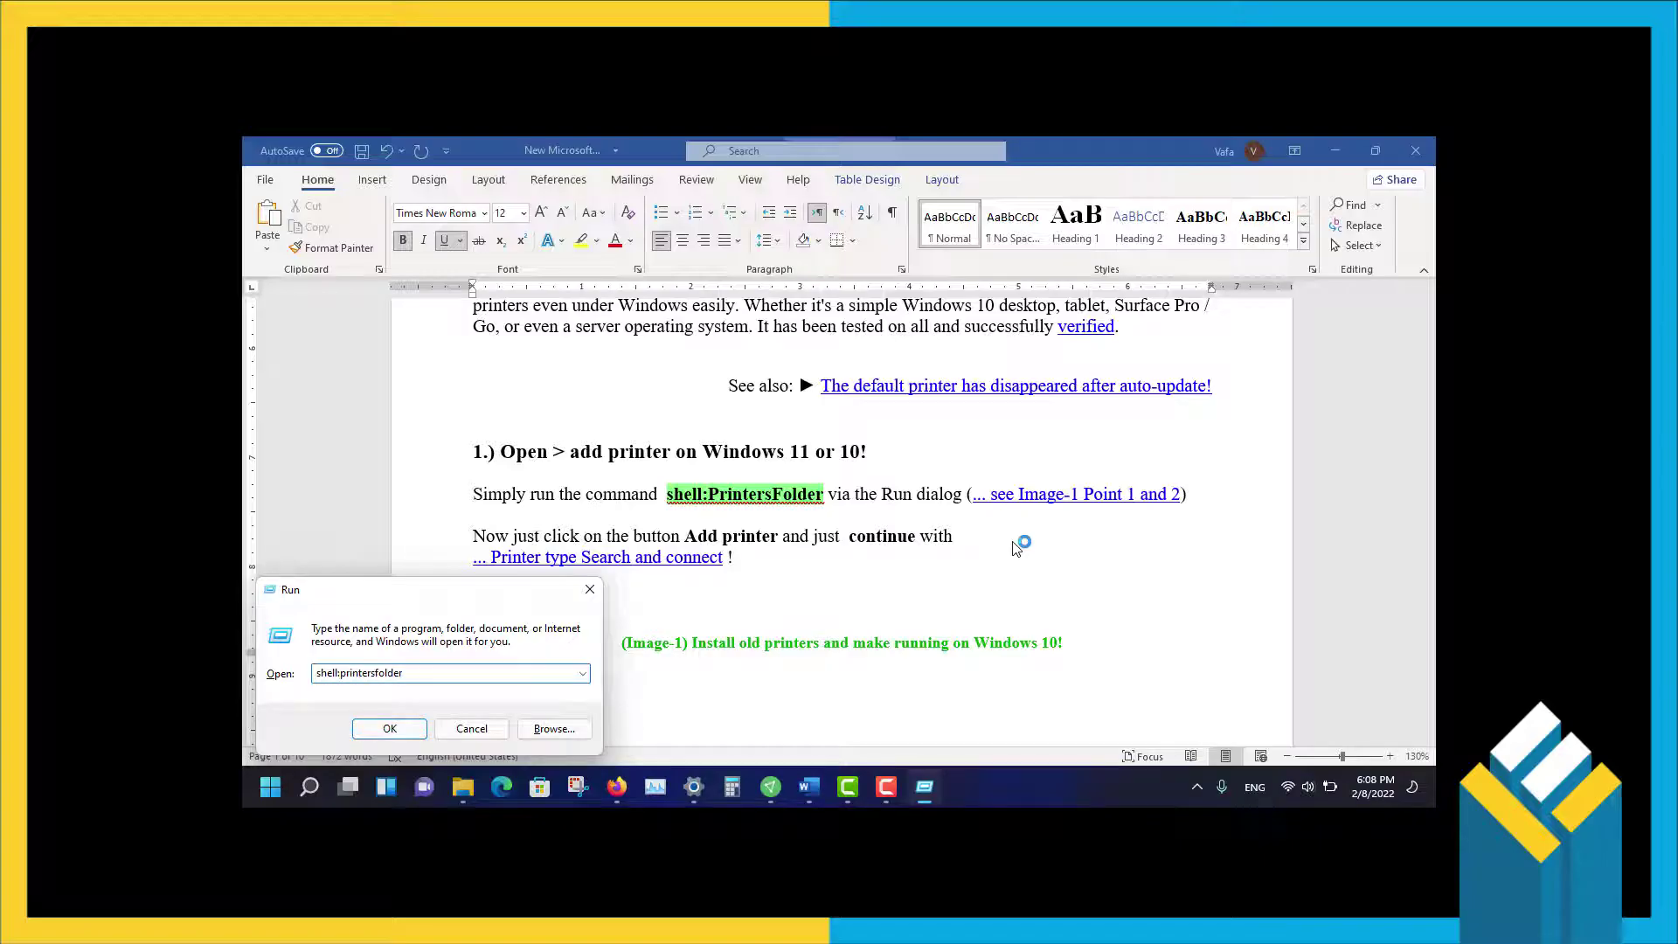
key(Return)
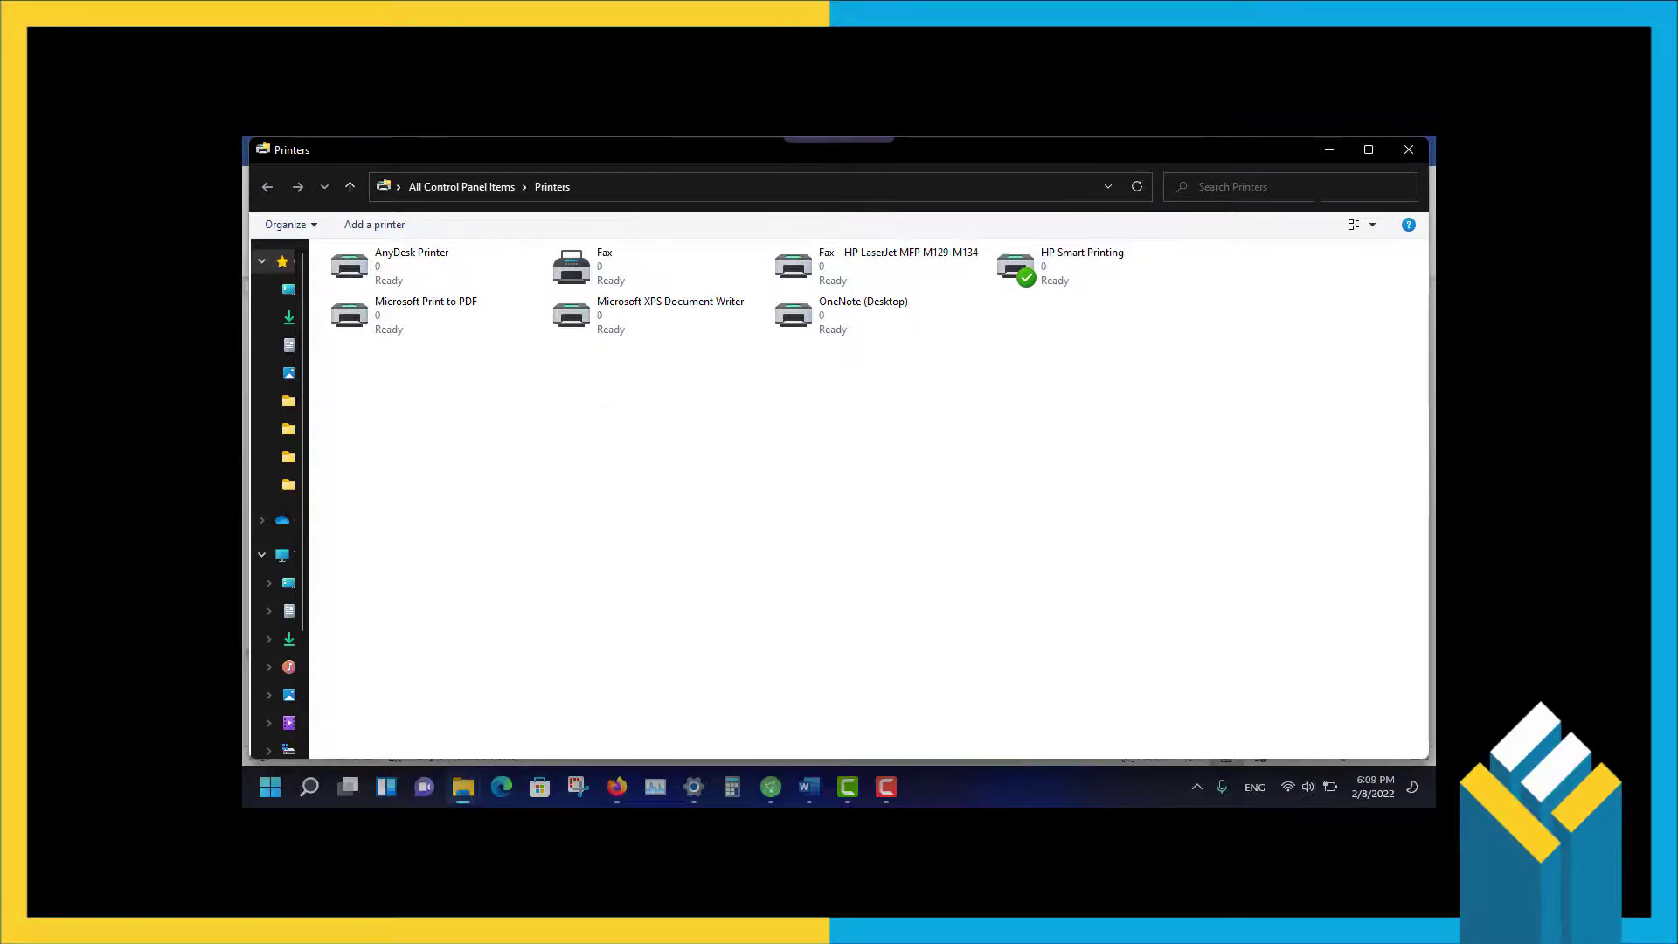
click(804, 792)
Step: Scroll the guide past the printer-port step to '4.) Problem Old printer drivers found on Windows 10 x64!'
scroll(1049, 454, down, 5)
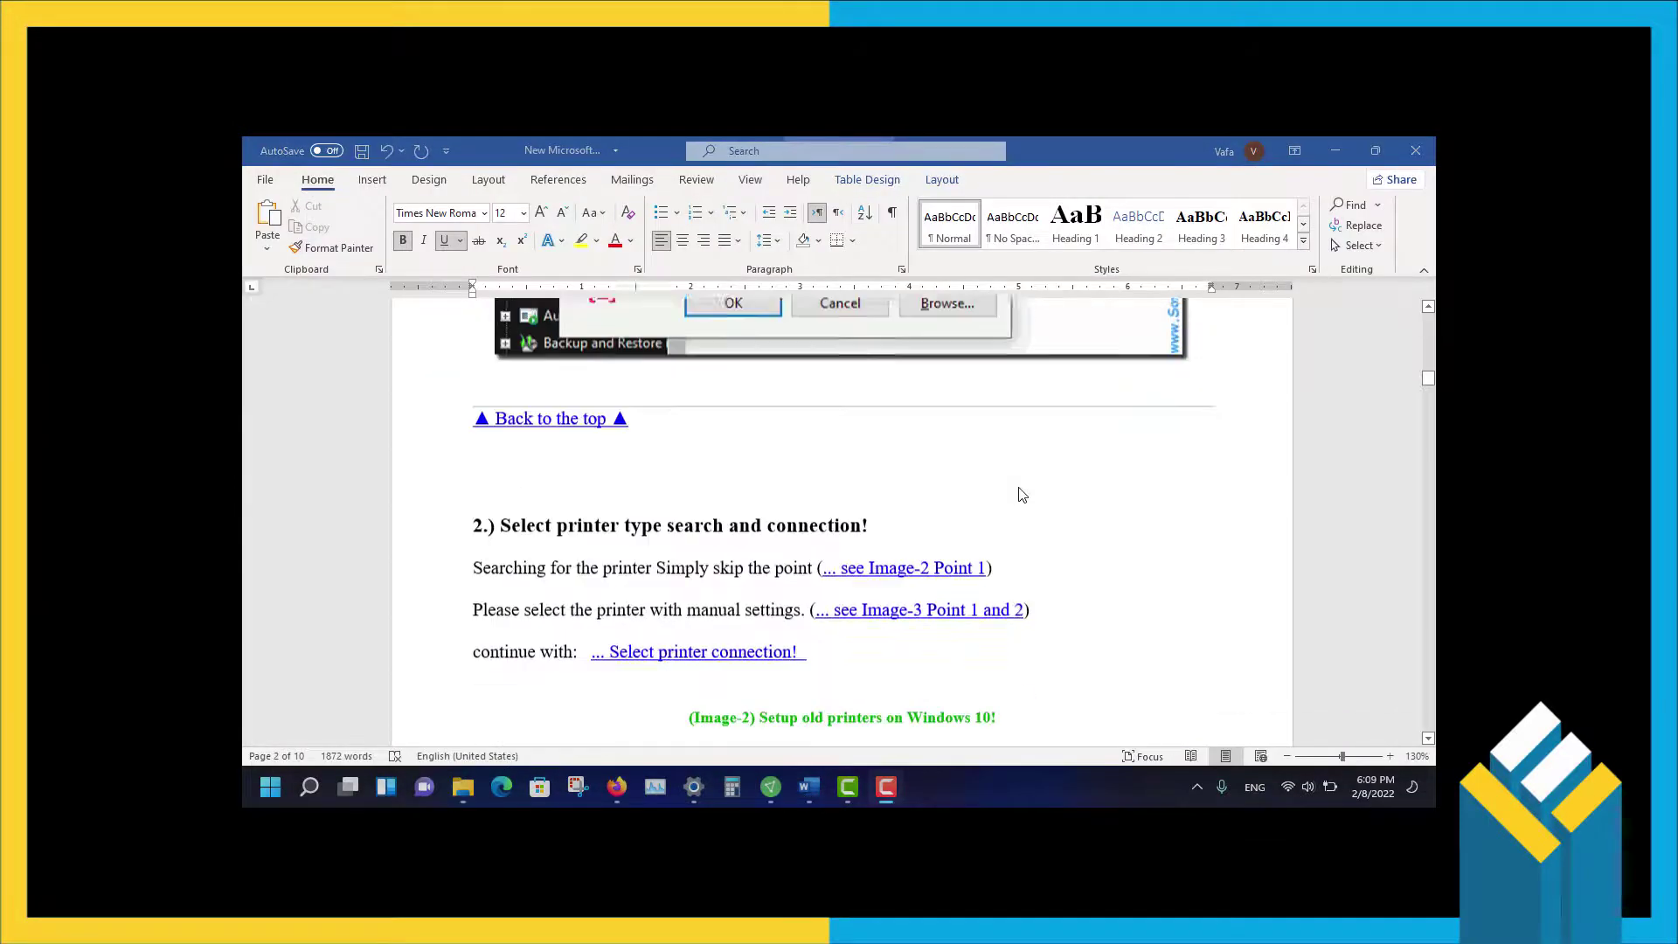
scroll(1023, 495, down, 1)
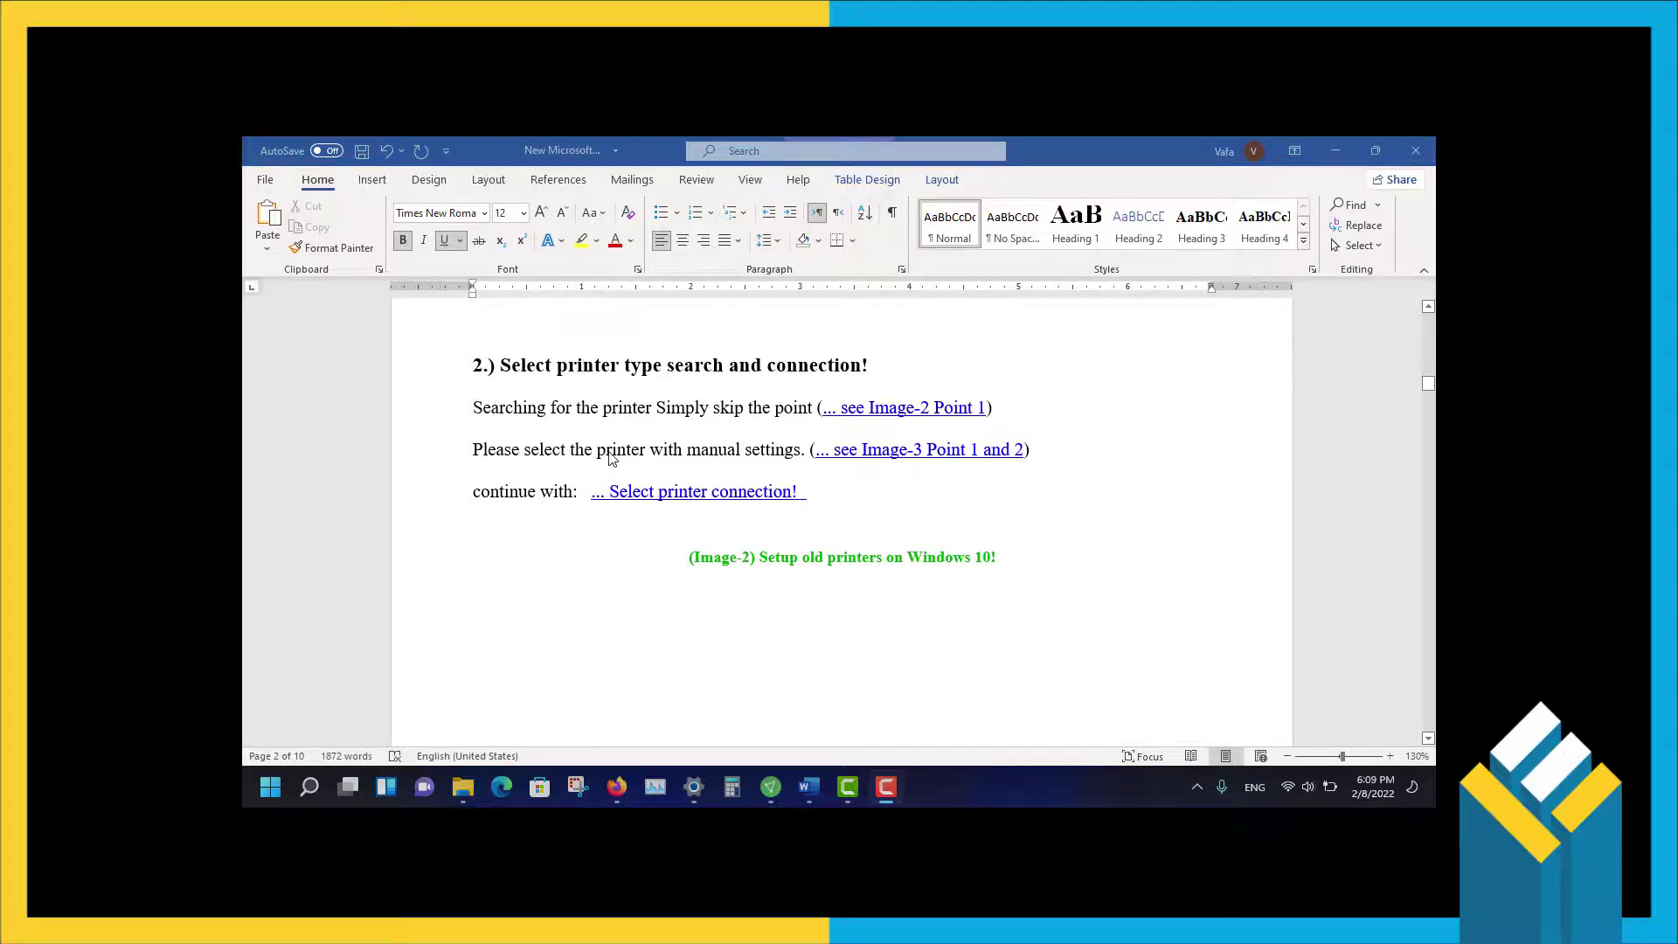
scroll(609, 421, up, 2)
scroll(787, 499, down, 15)
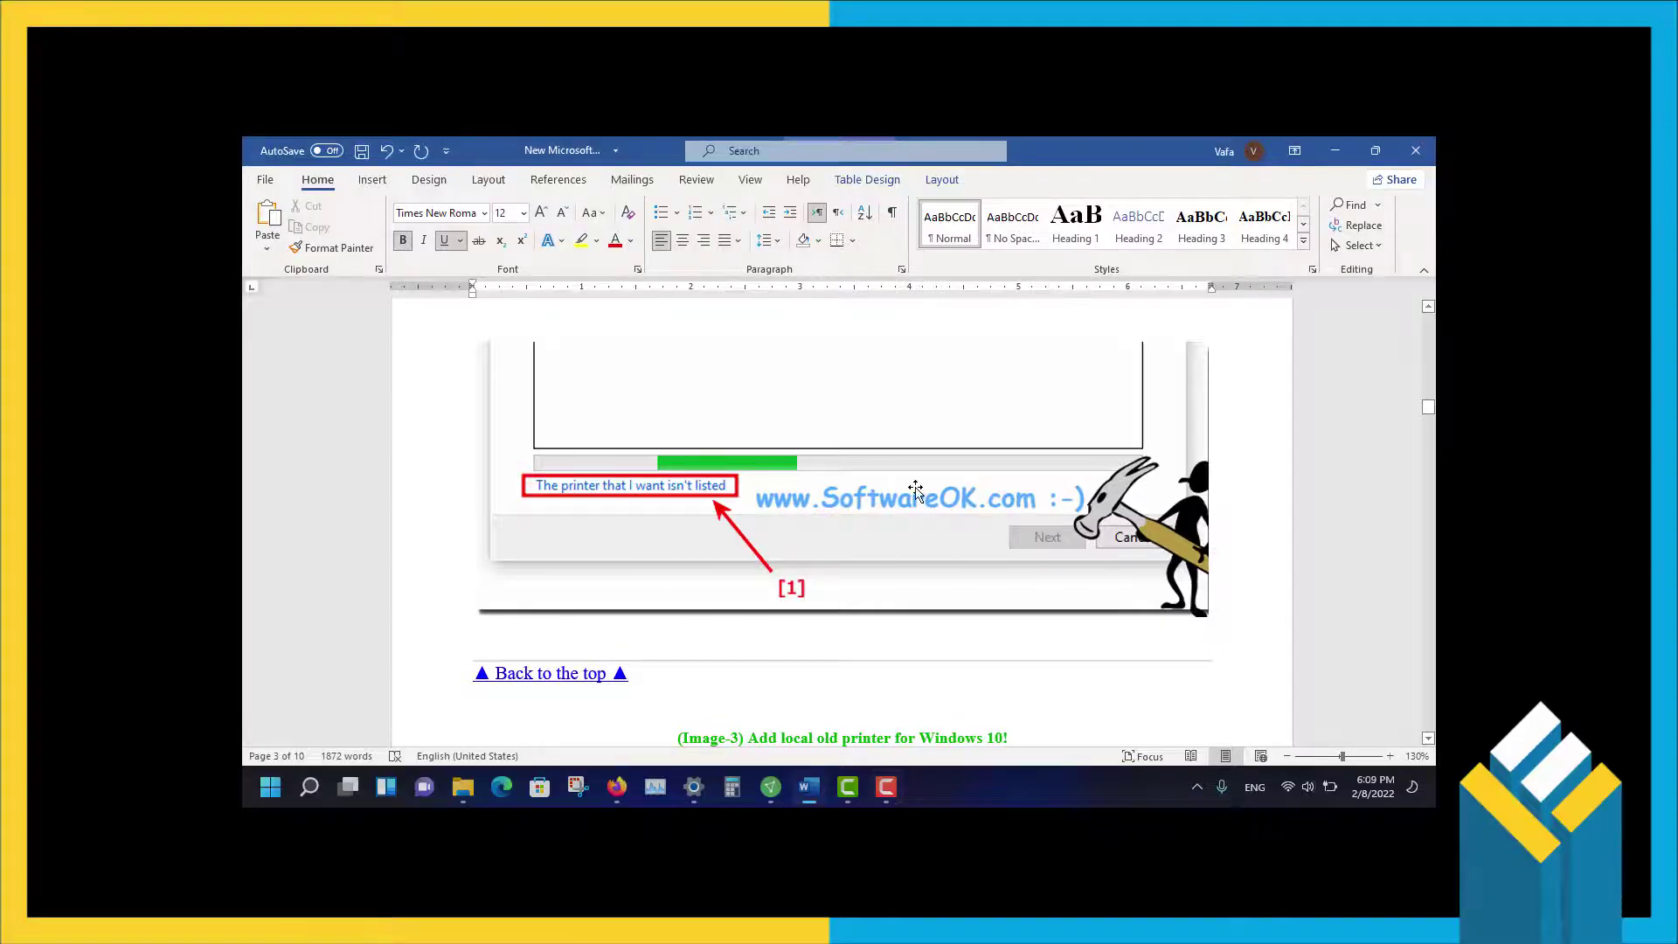
scroll(916, 491, down, 8)
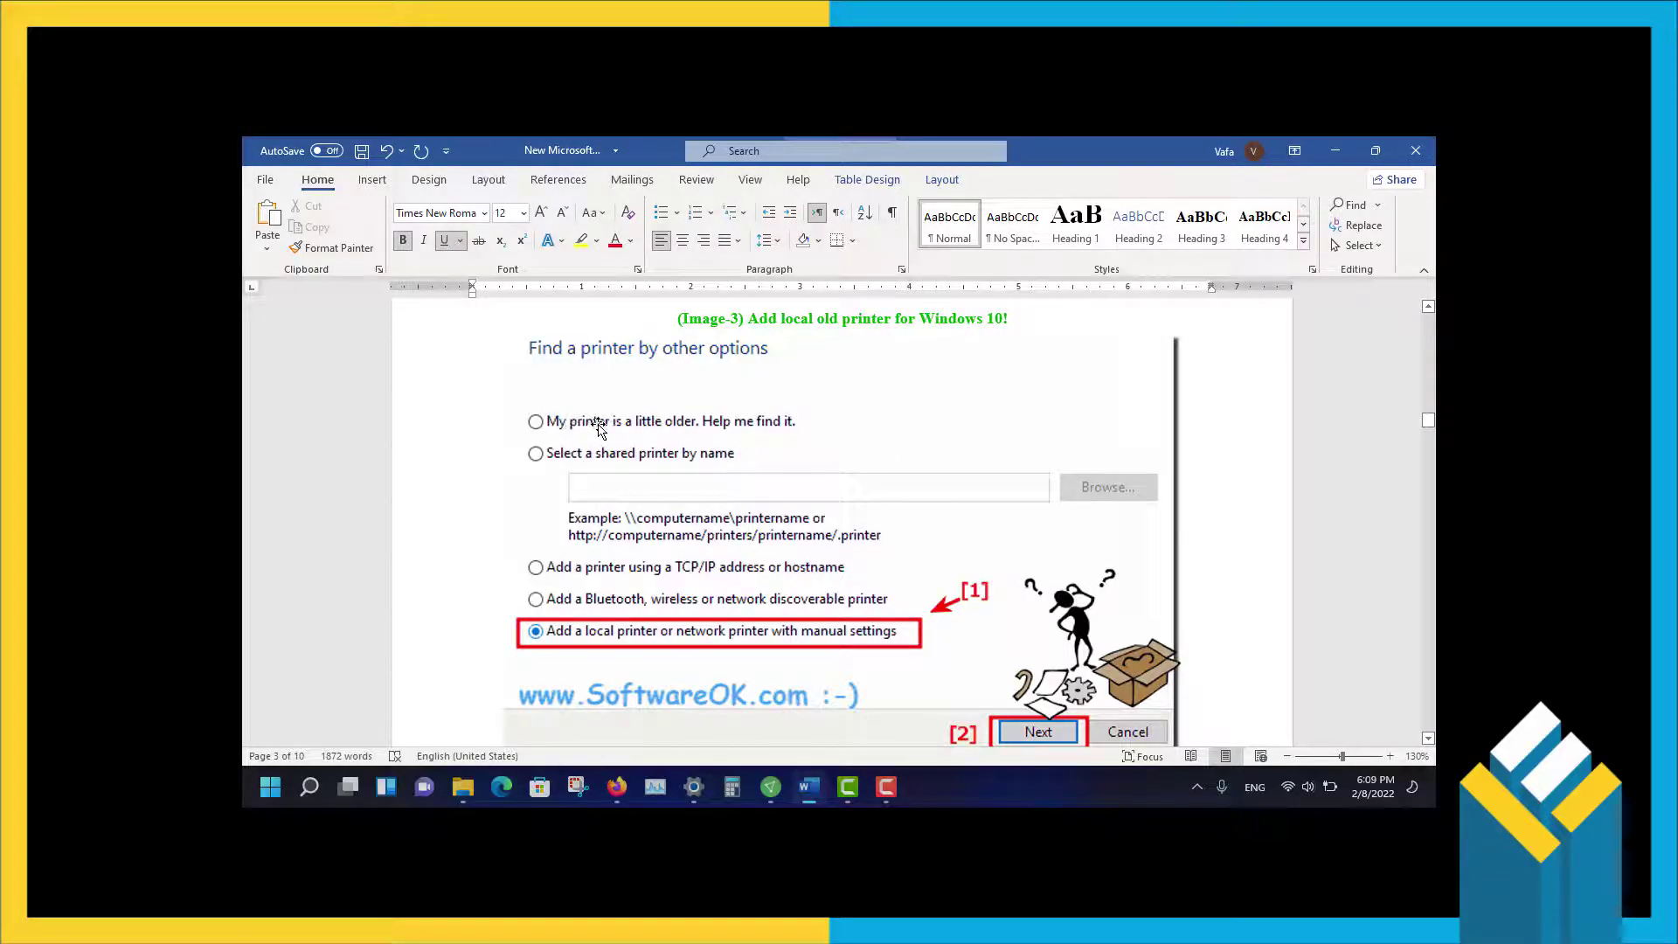
scroll(599, 428, down, 1)
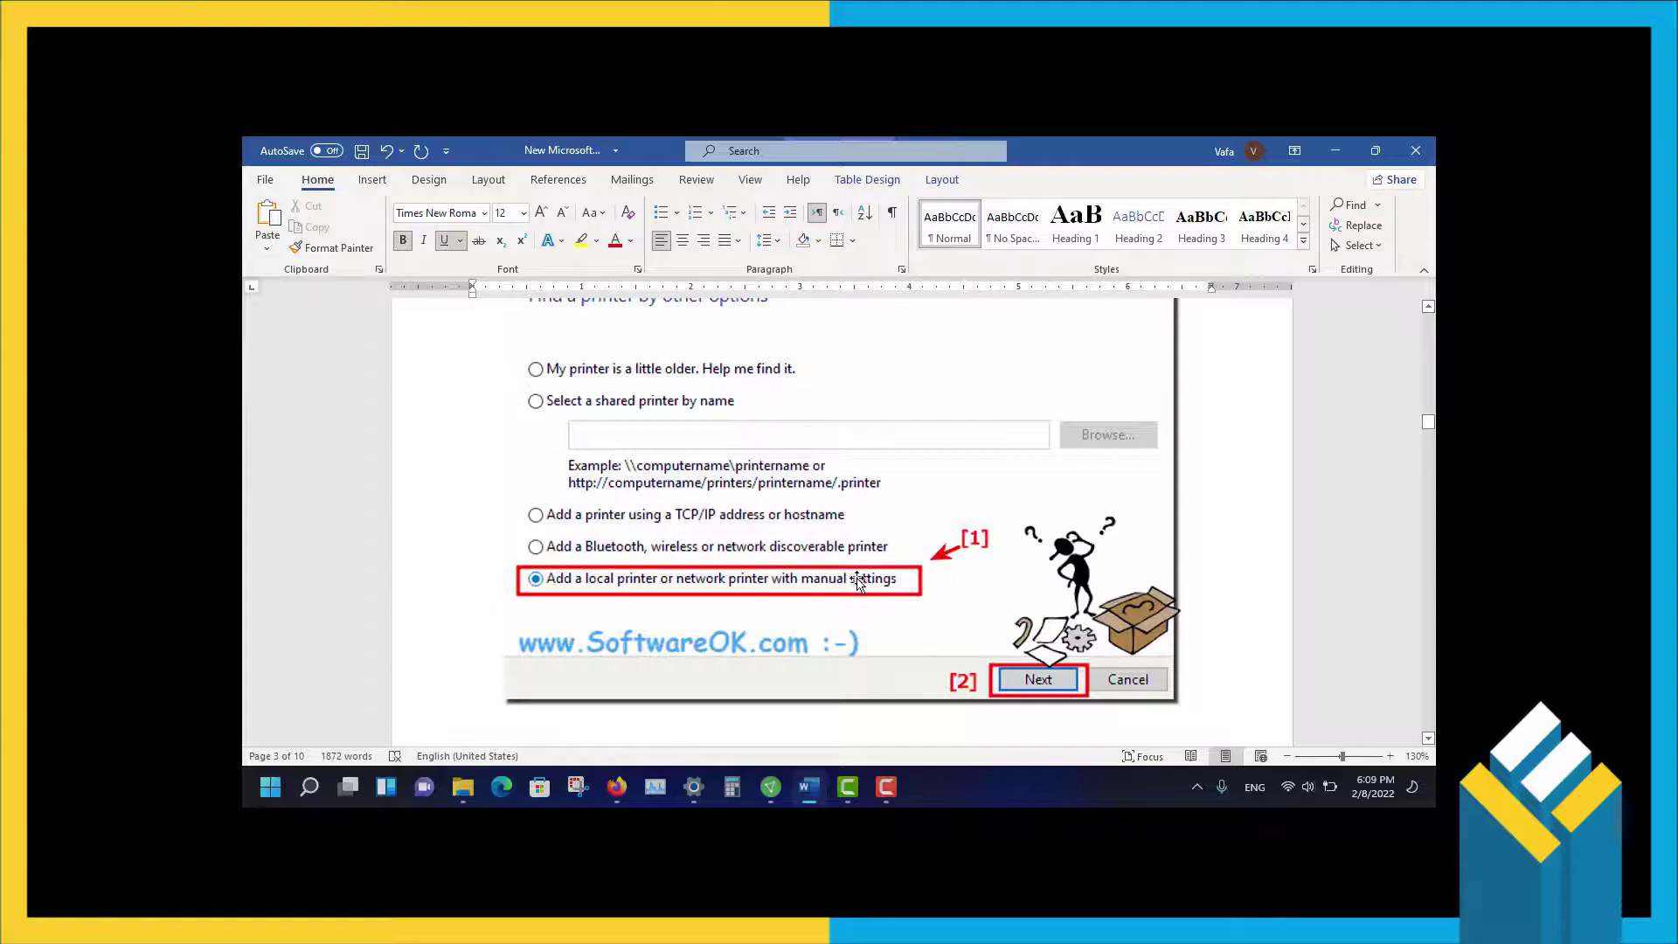
scroll(1069, 609, down, 3)
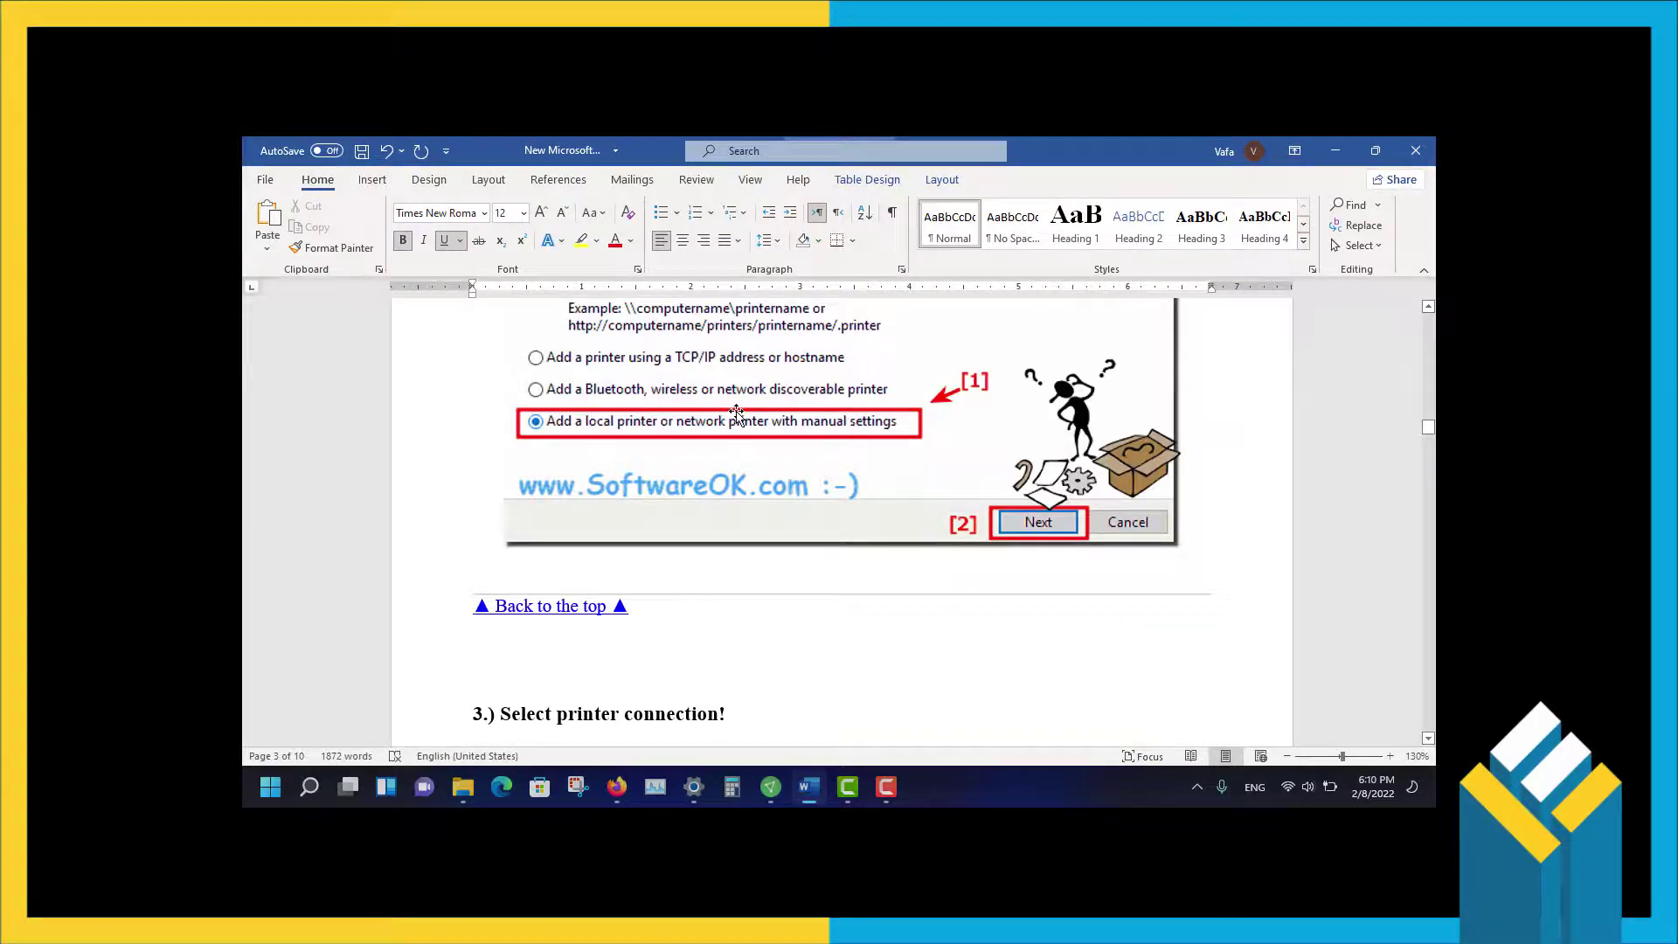
scroll(700, 407, down, 6)
scroll(682, 401, down, 5)
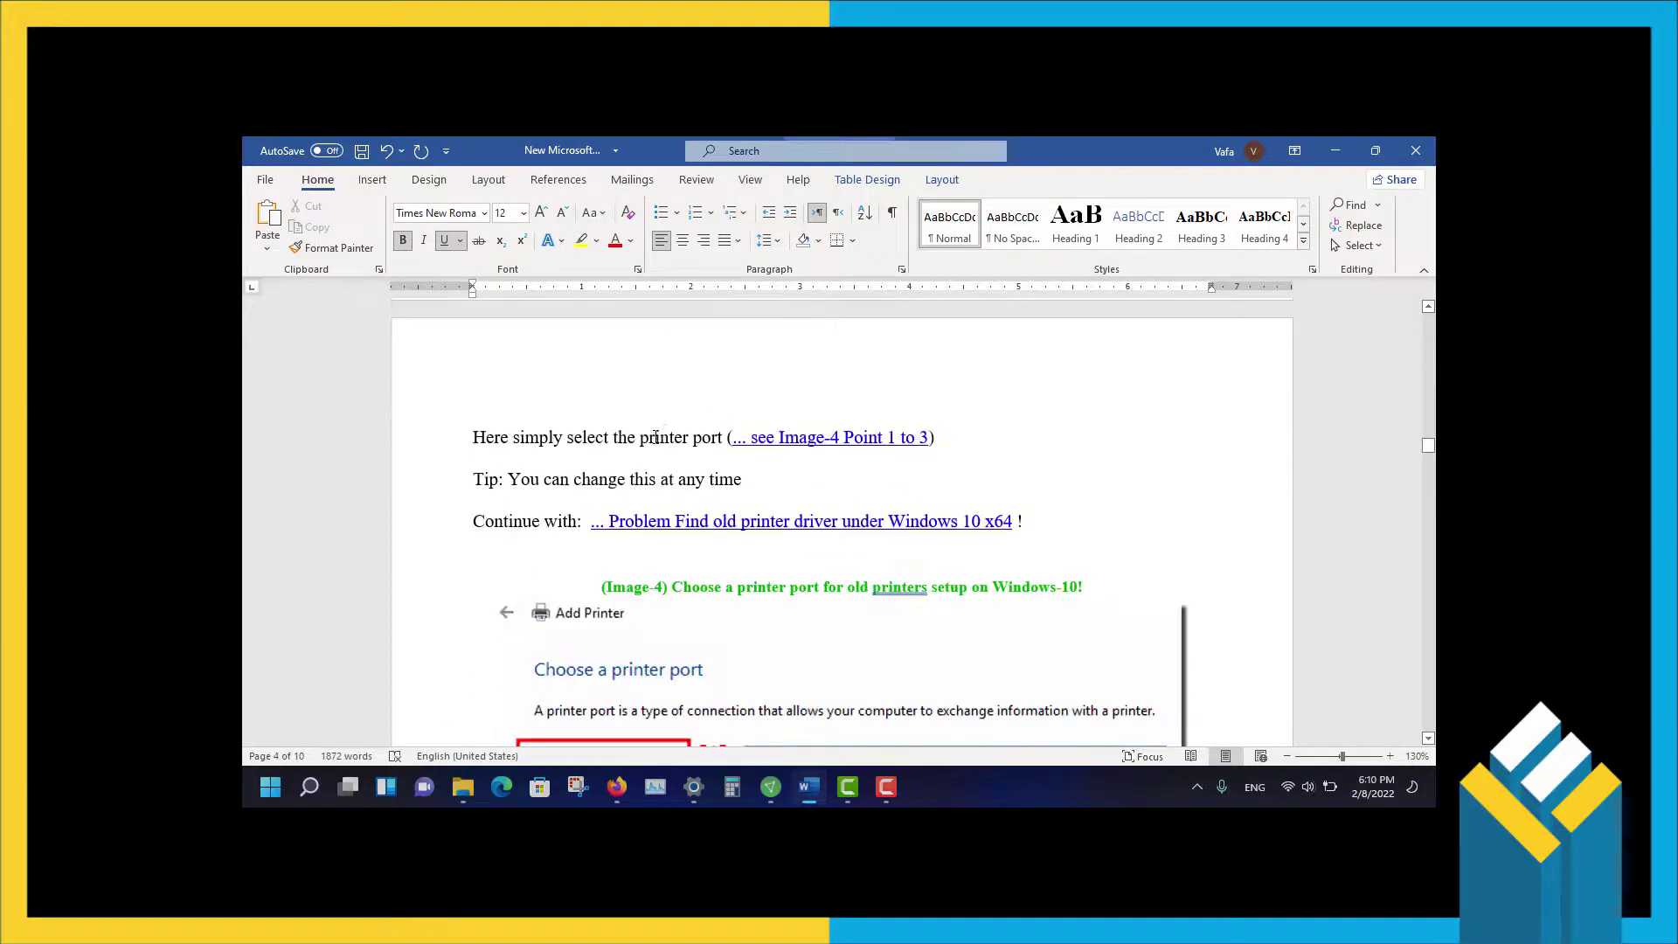
scroll(689, 382, down, 5)
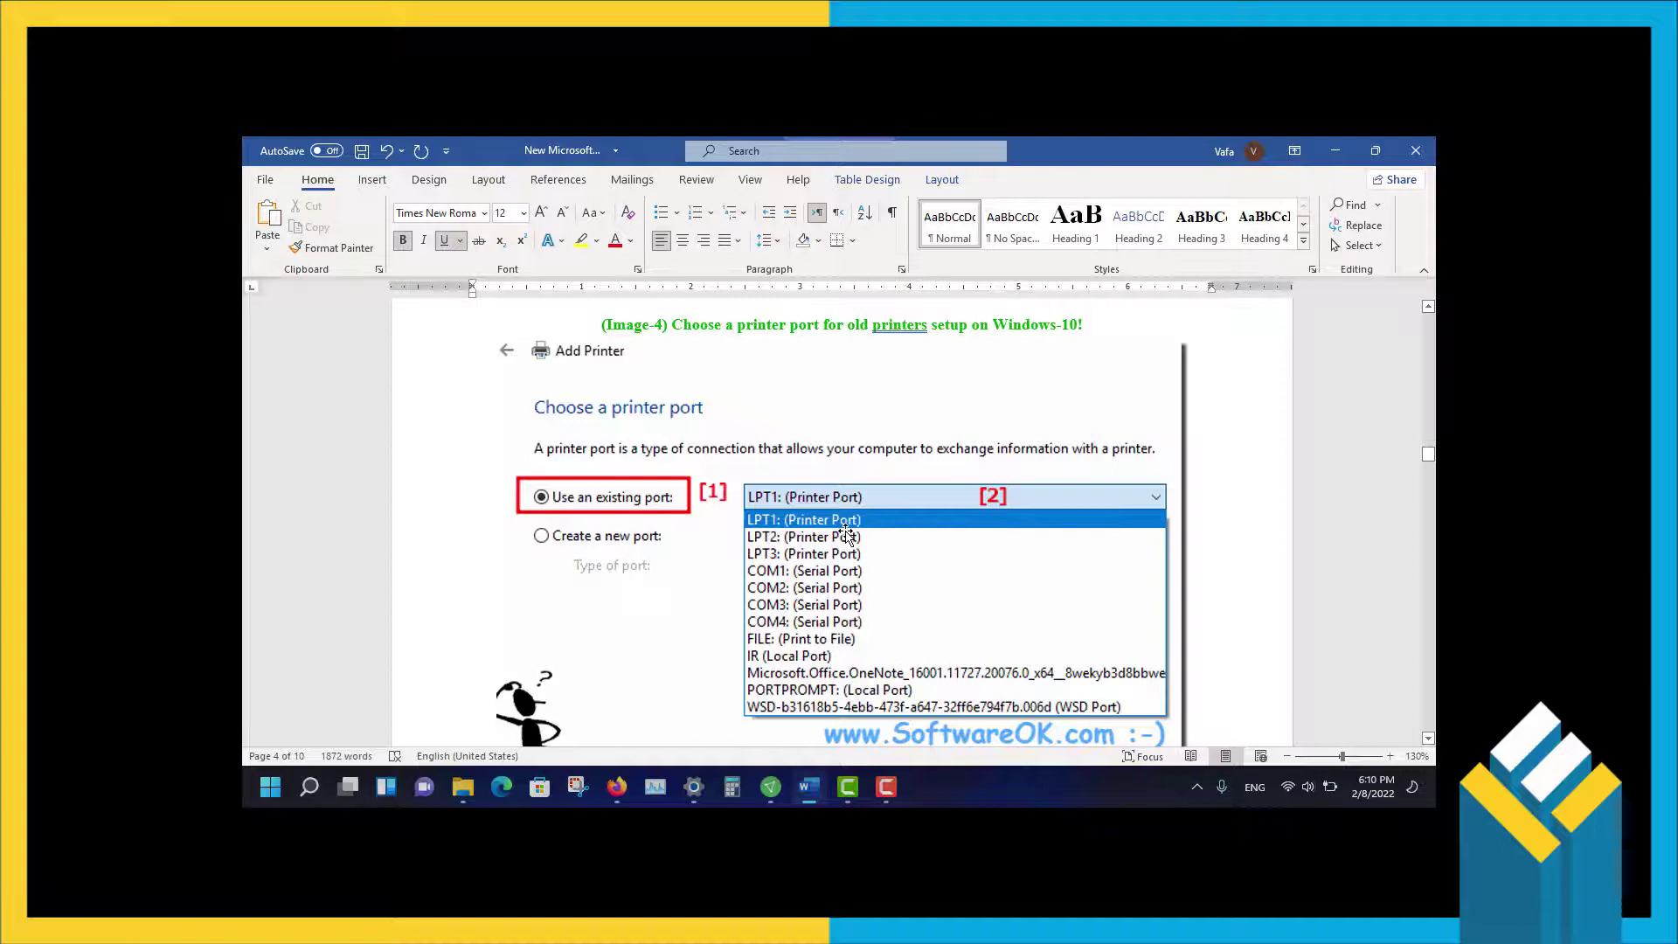
scroll(844, 533, up, 3)
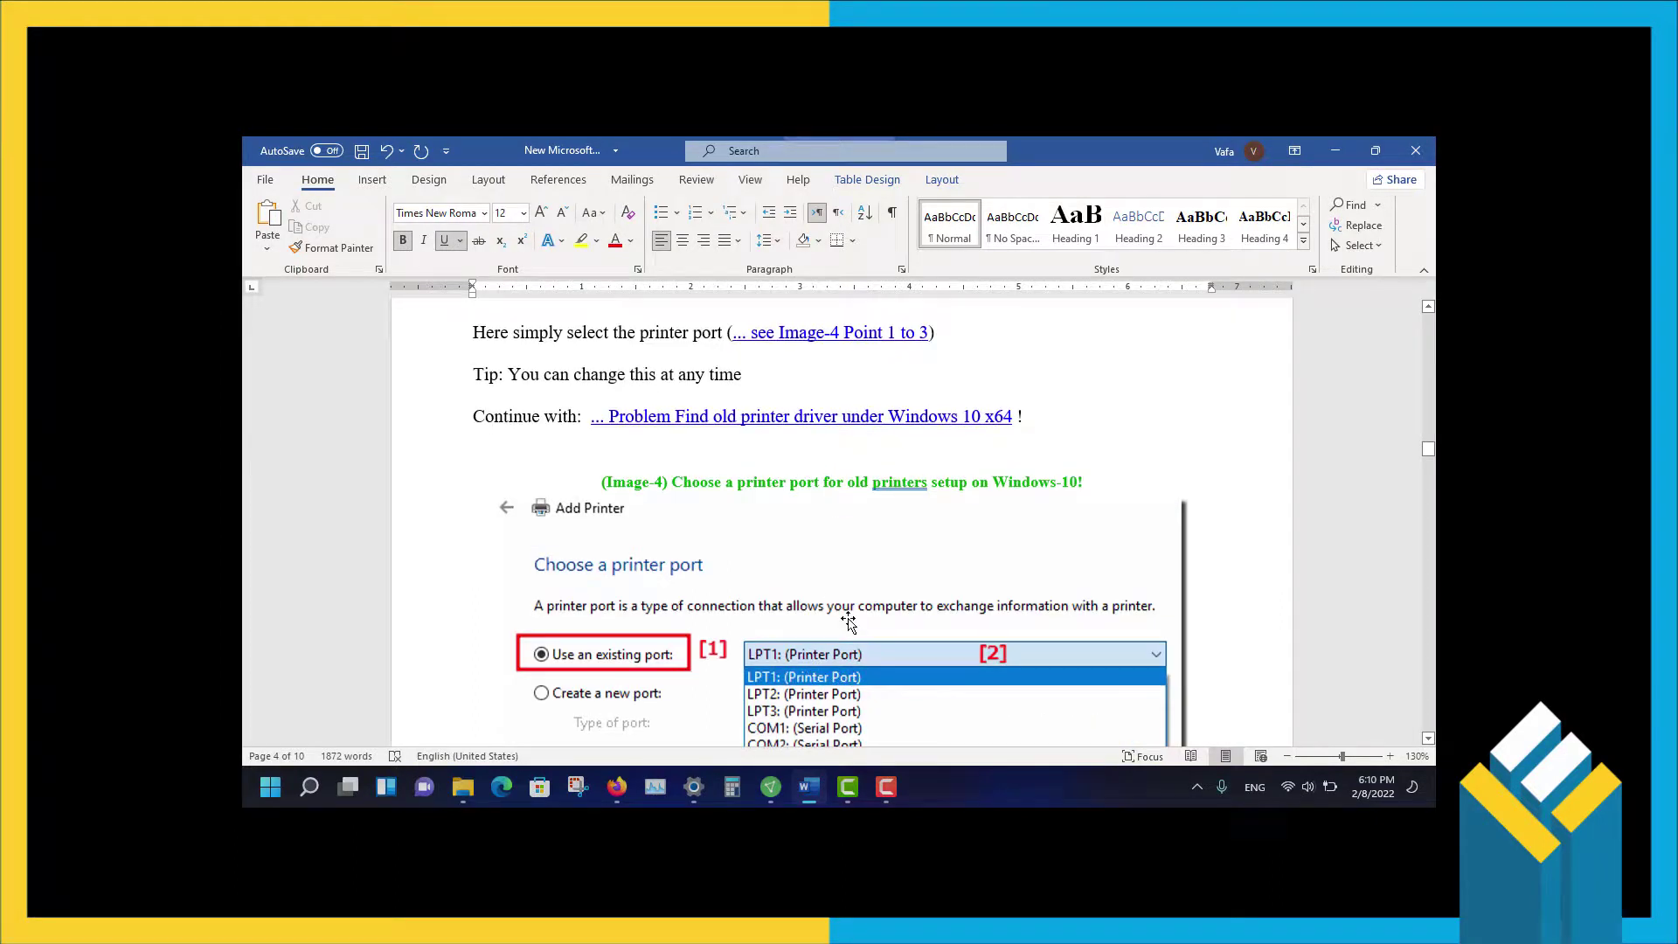
scroll(851, 602, up, 2)
scroll(851, 602, down, 15)
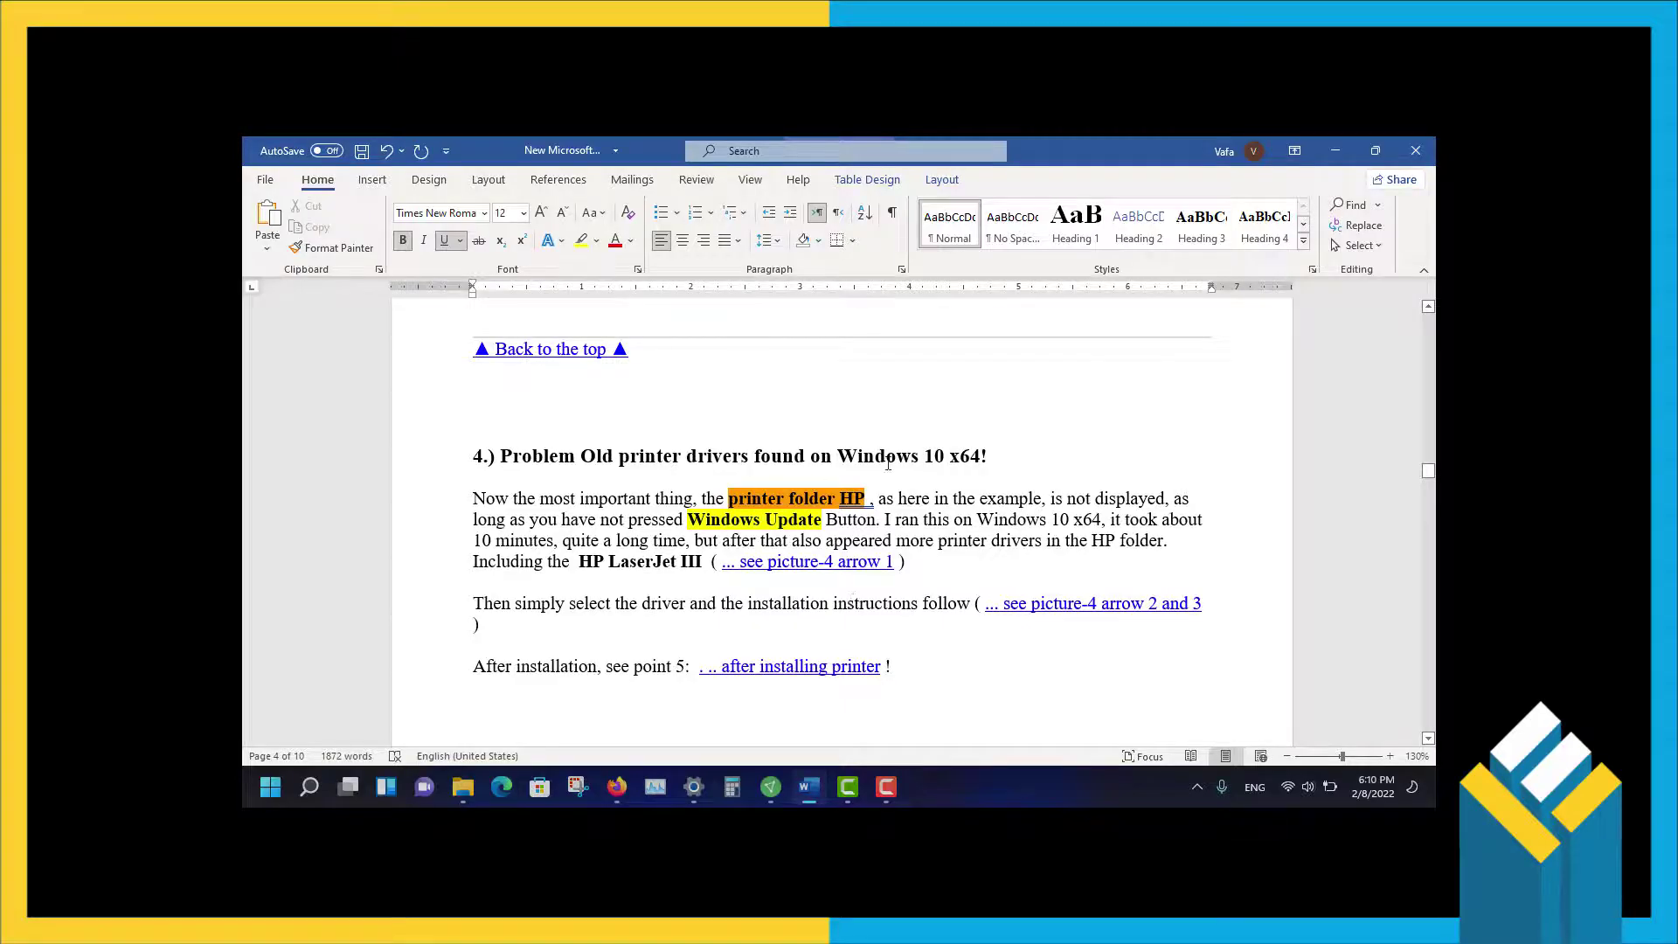
Step: Scroll past Image-5 and the HP driver lists to 'After installing the HP LaserJet III!' and Image-6
scroll(888, 464, down, 2)
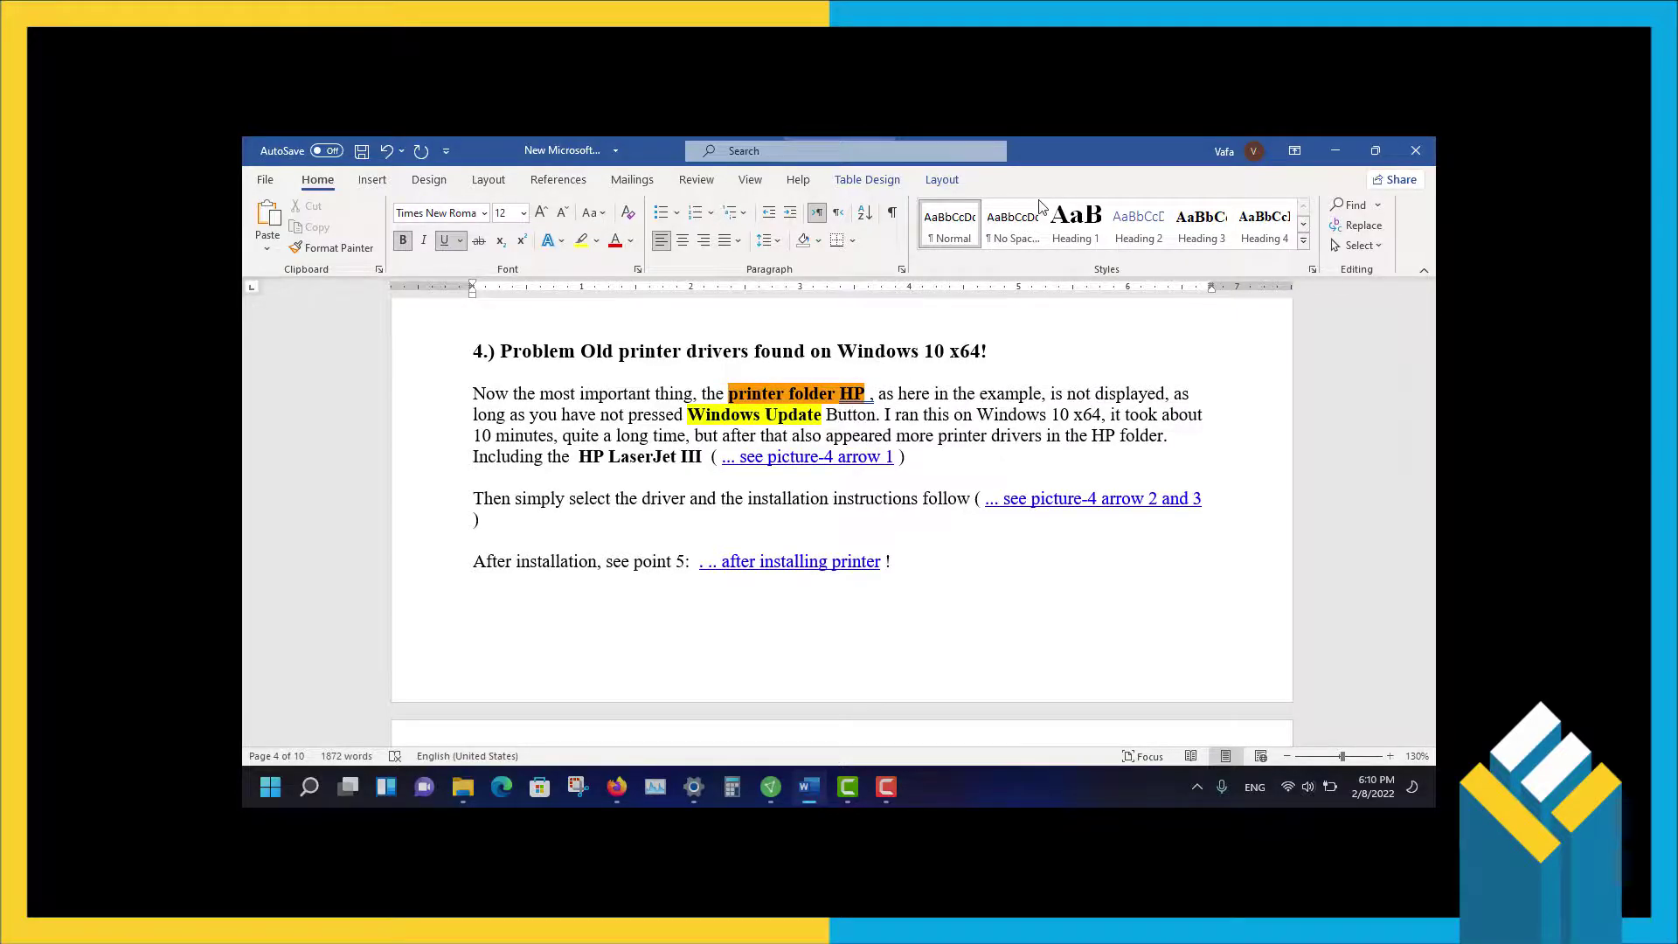
scroll(1043, 472, down, 5)
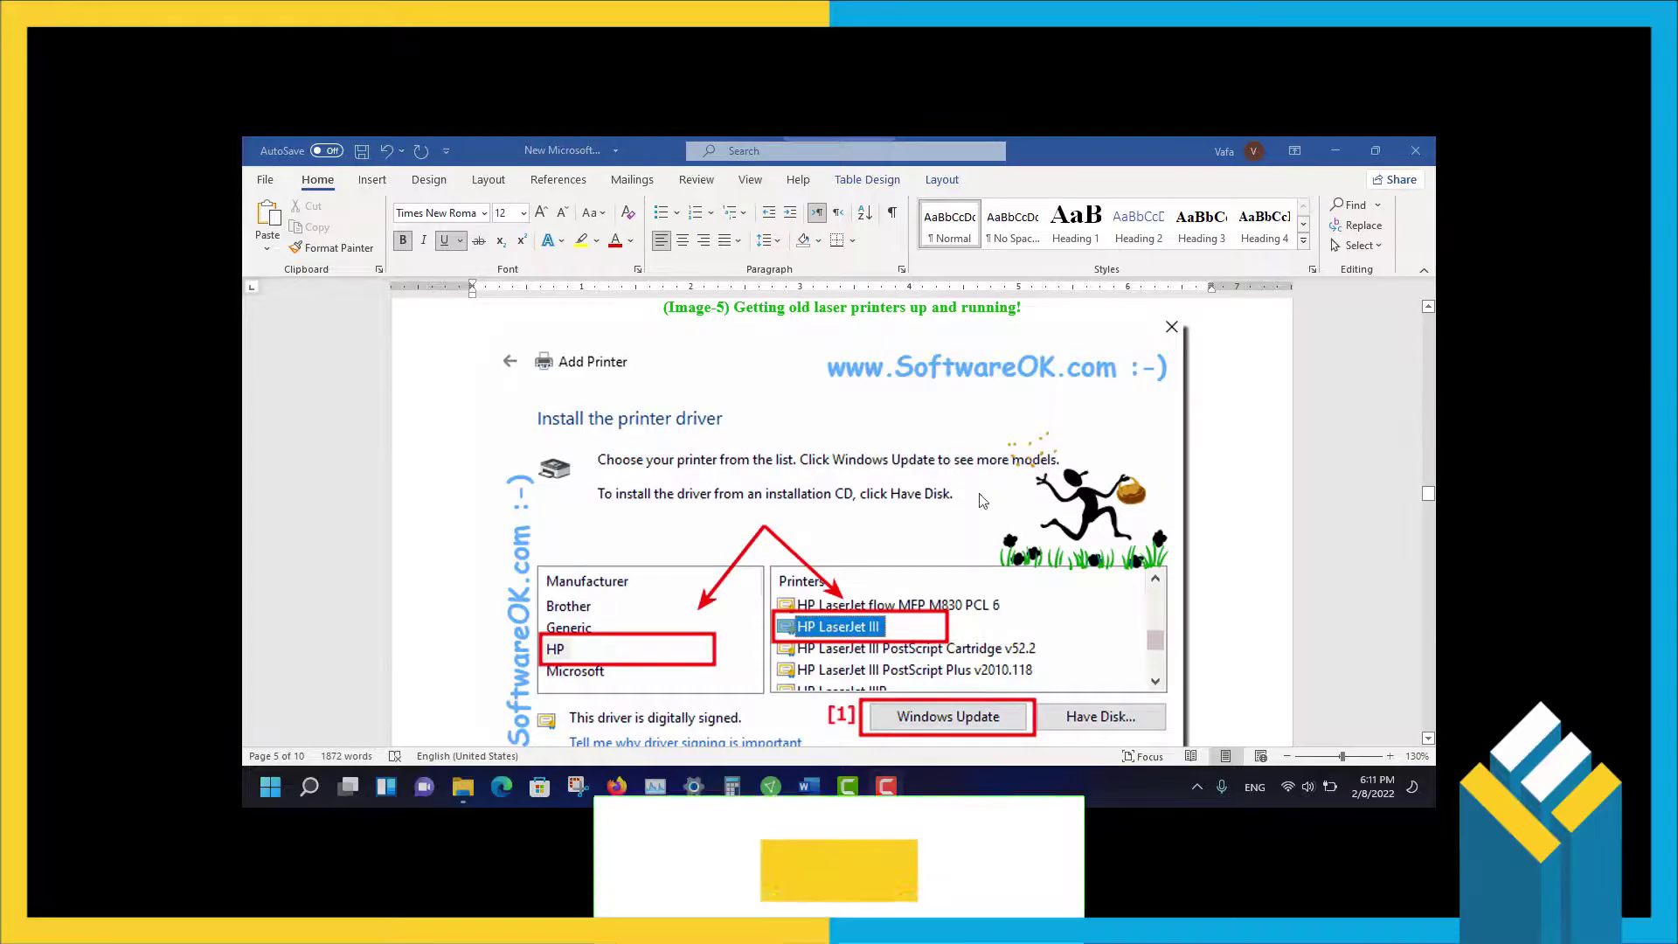
scroll(1043, 472, down, 2)
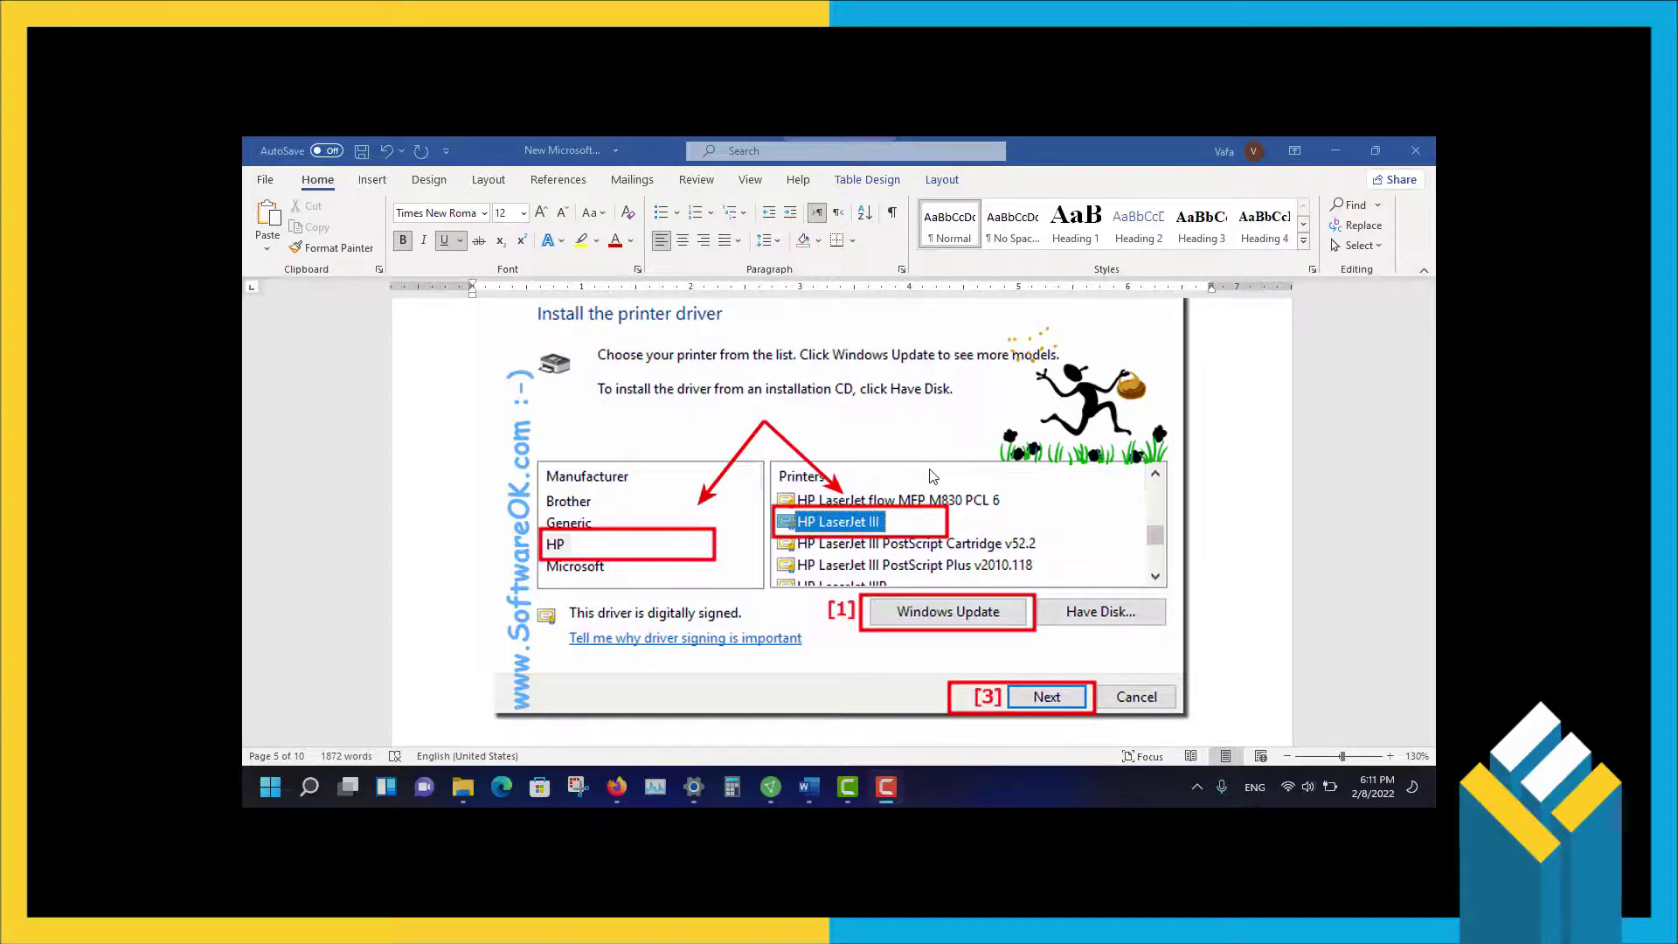
scroll(900, 520, down, 1)
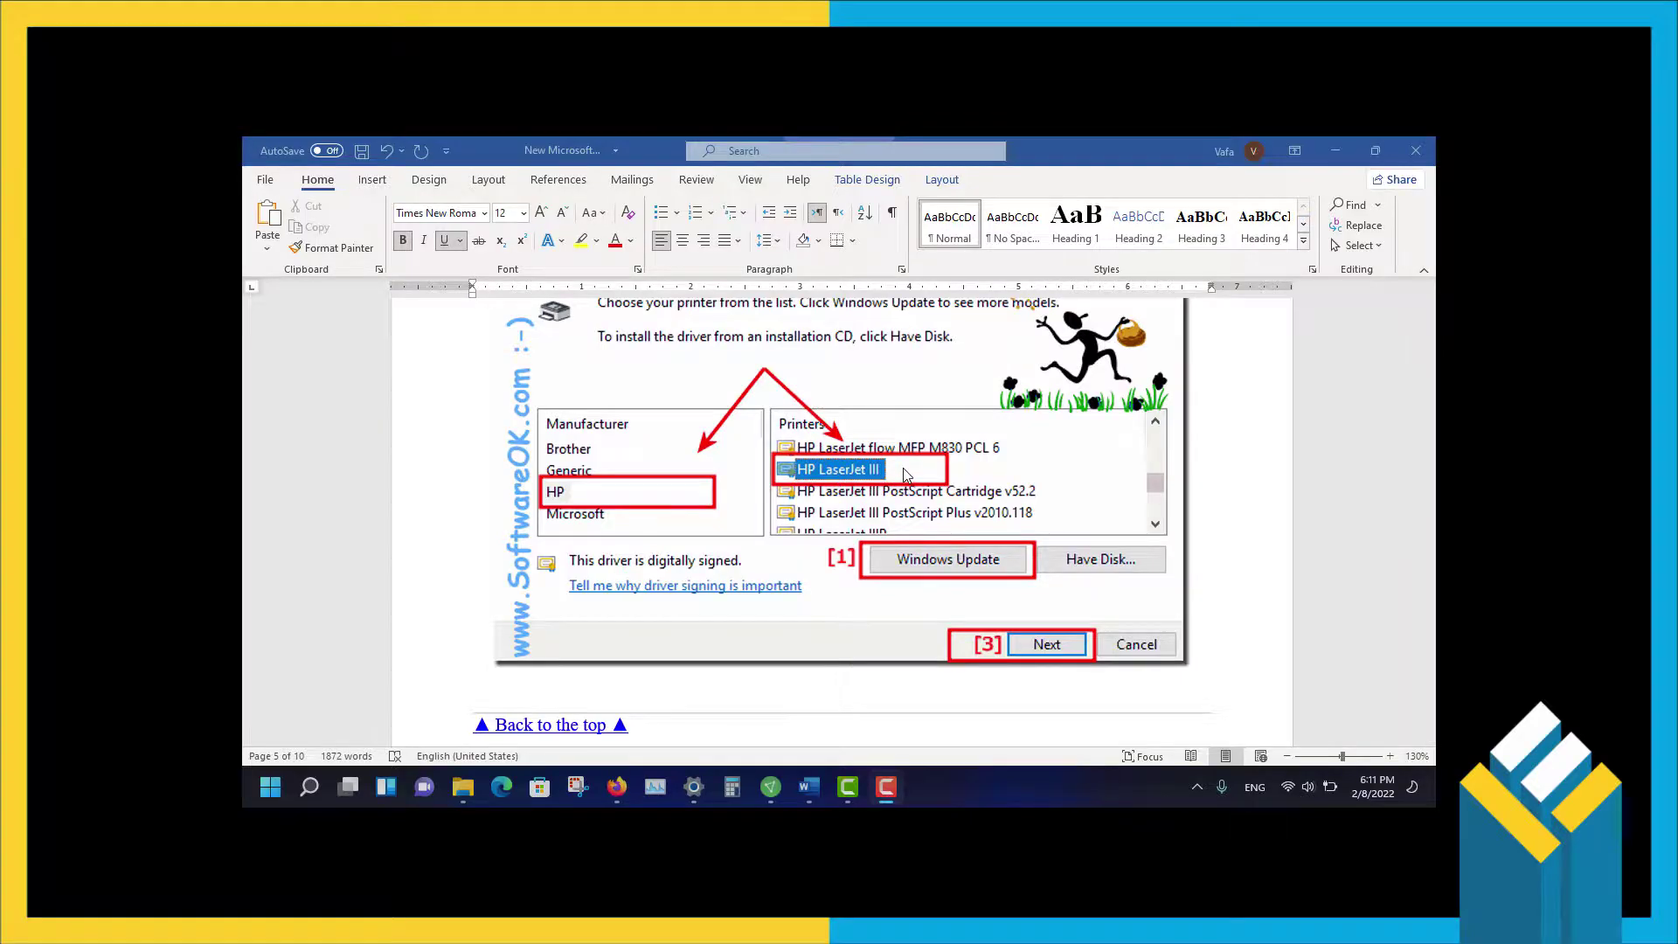
scroll(905, 475, down, 3)
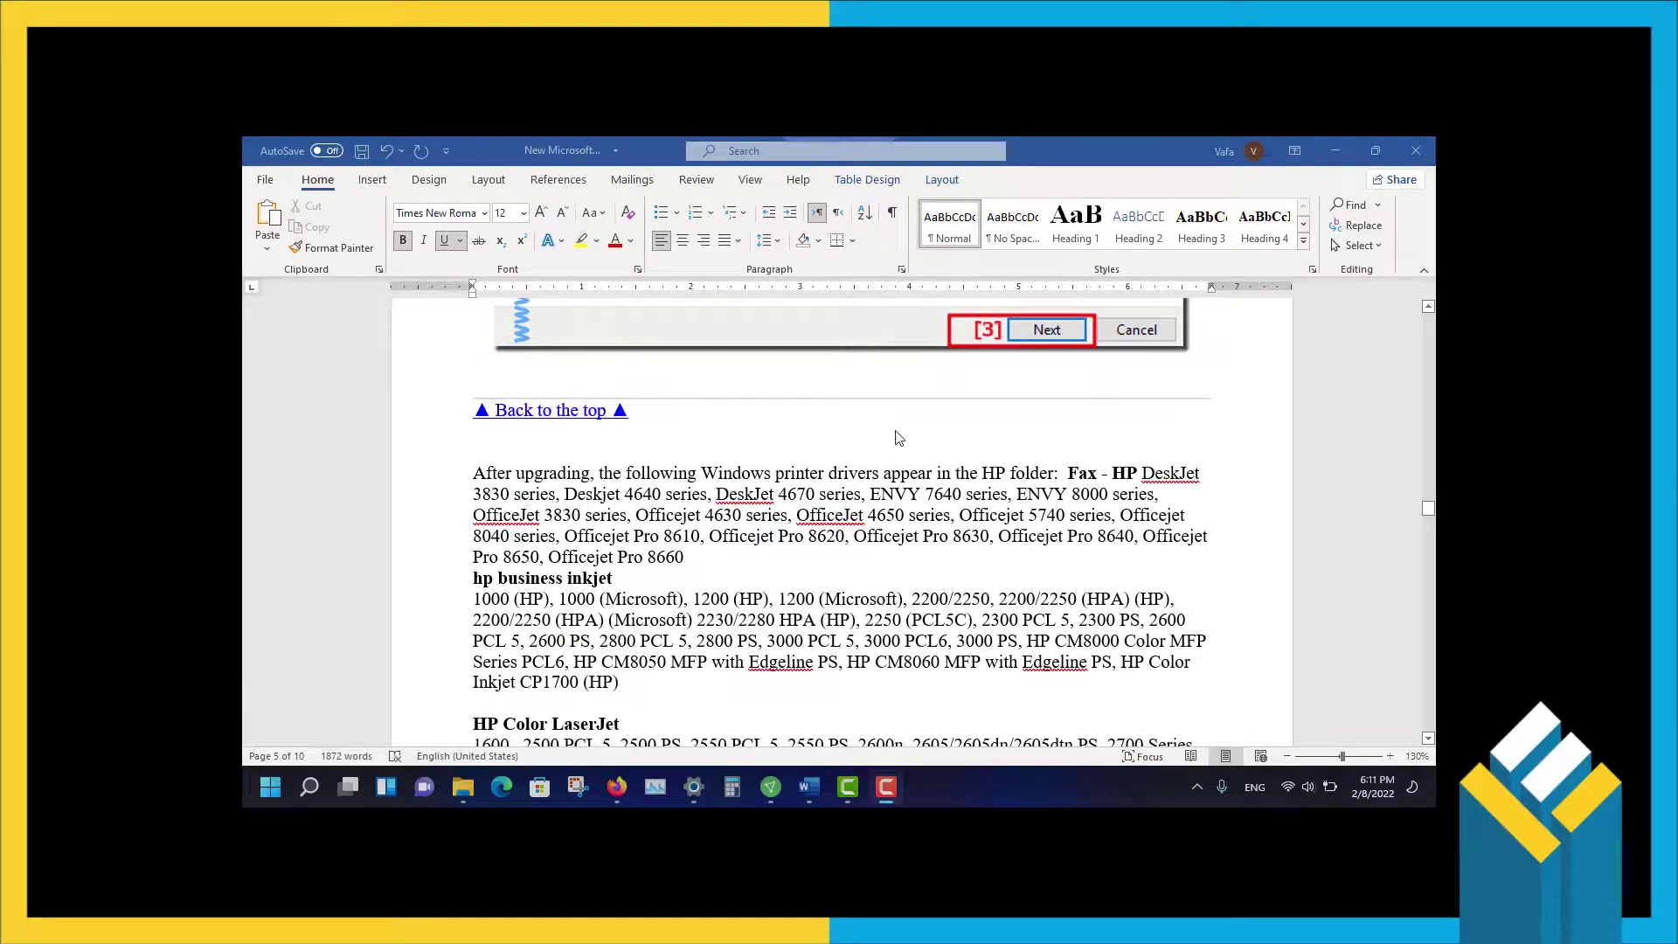
scroll(900, 437, up, 2)
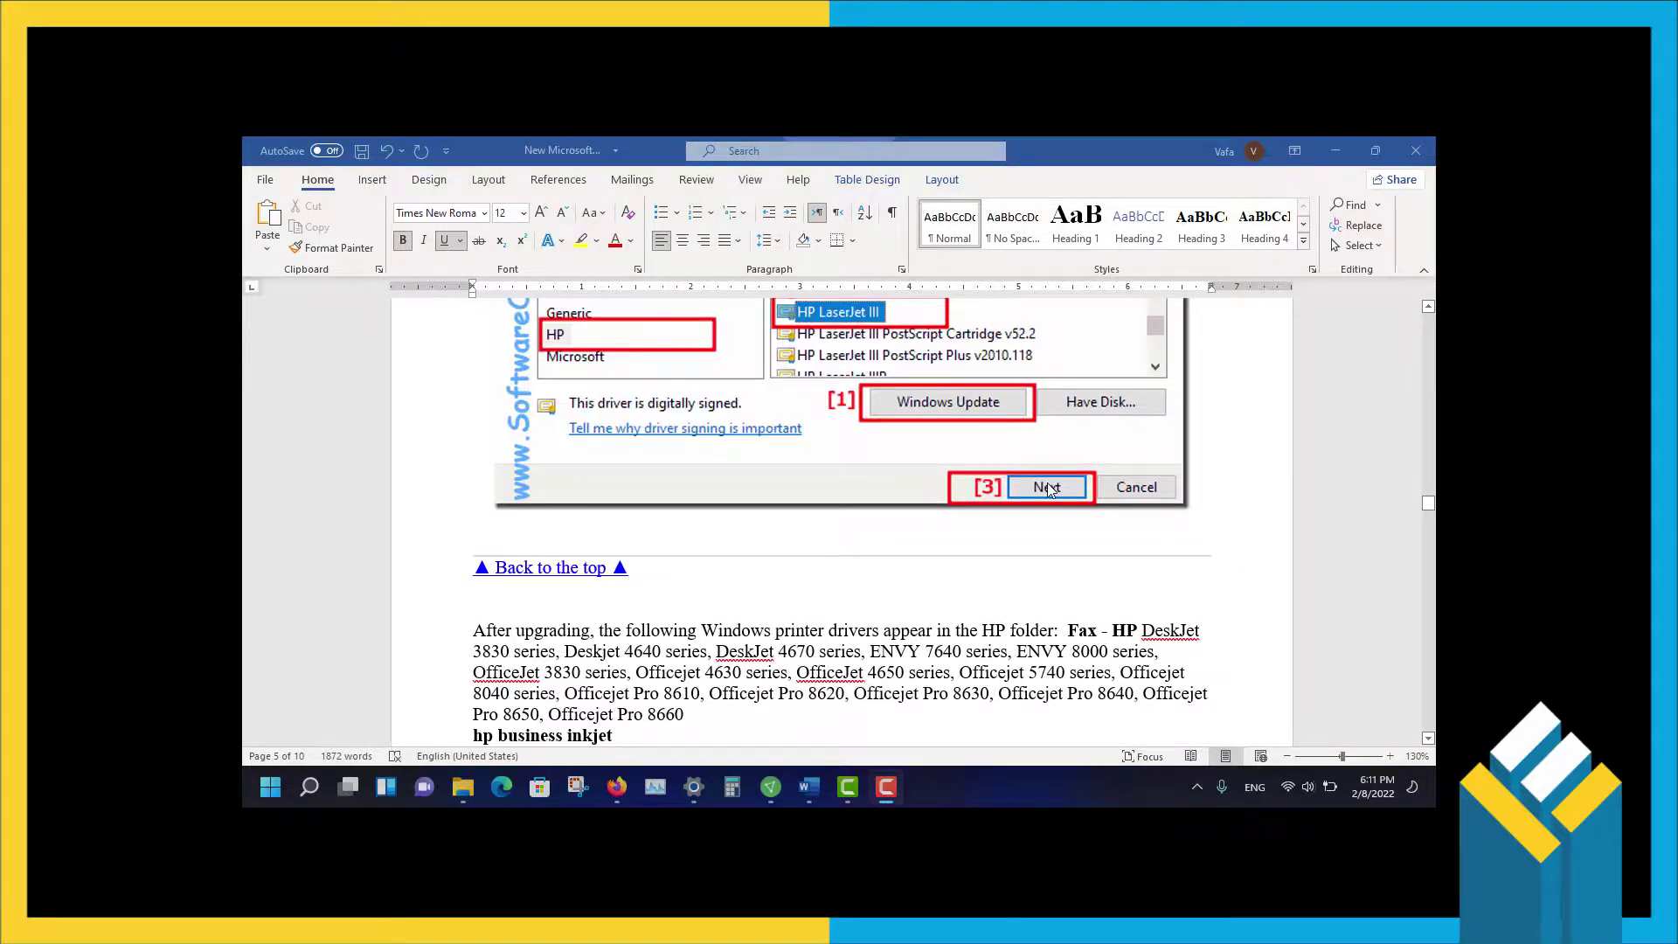
scroll(1047, 535, down, 2)
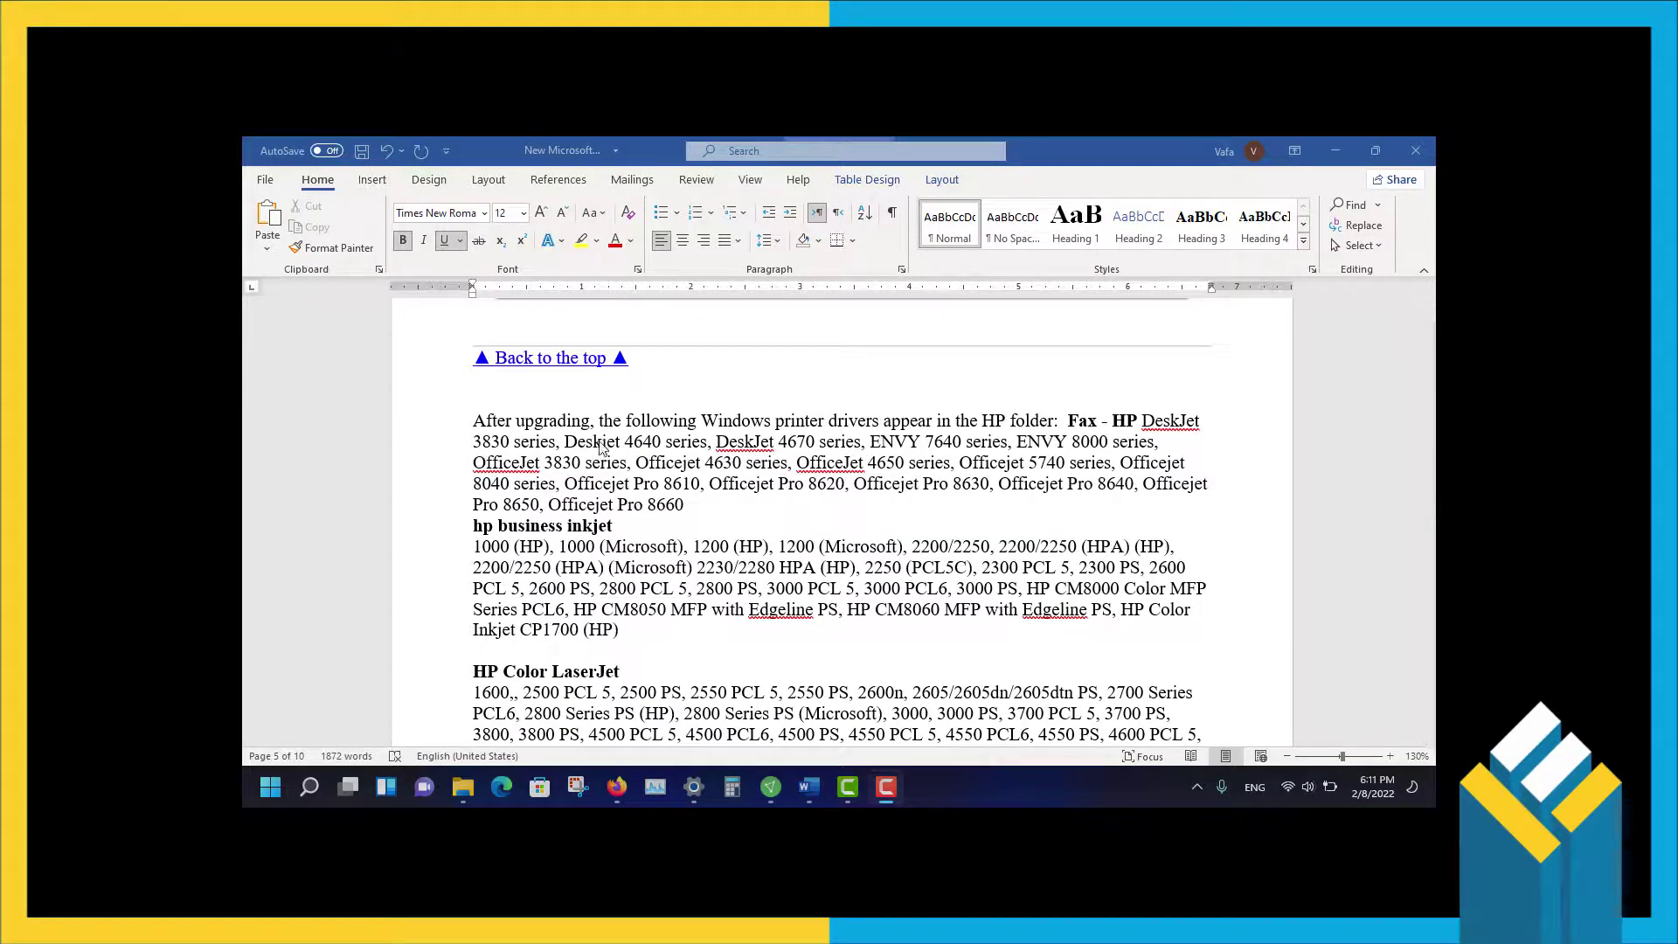
scroll(602, 449, down, 1)
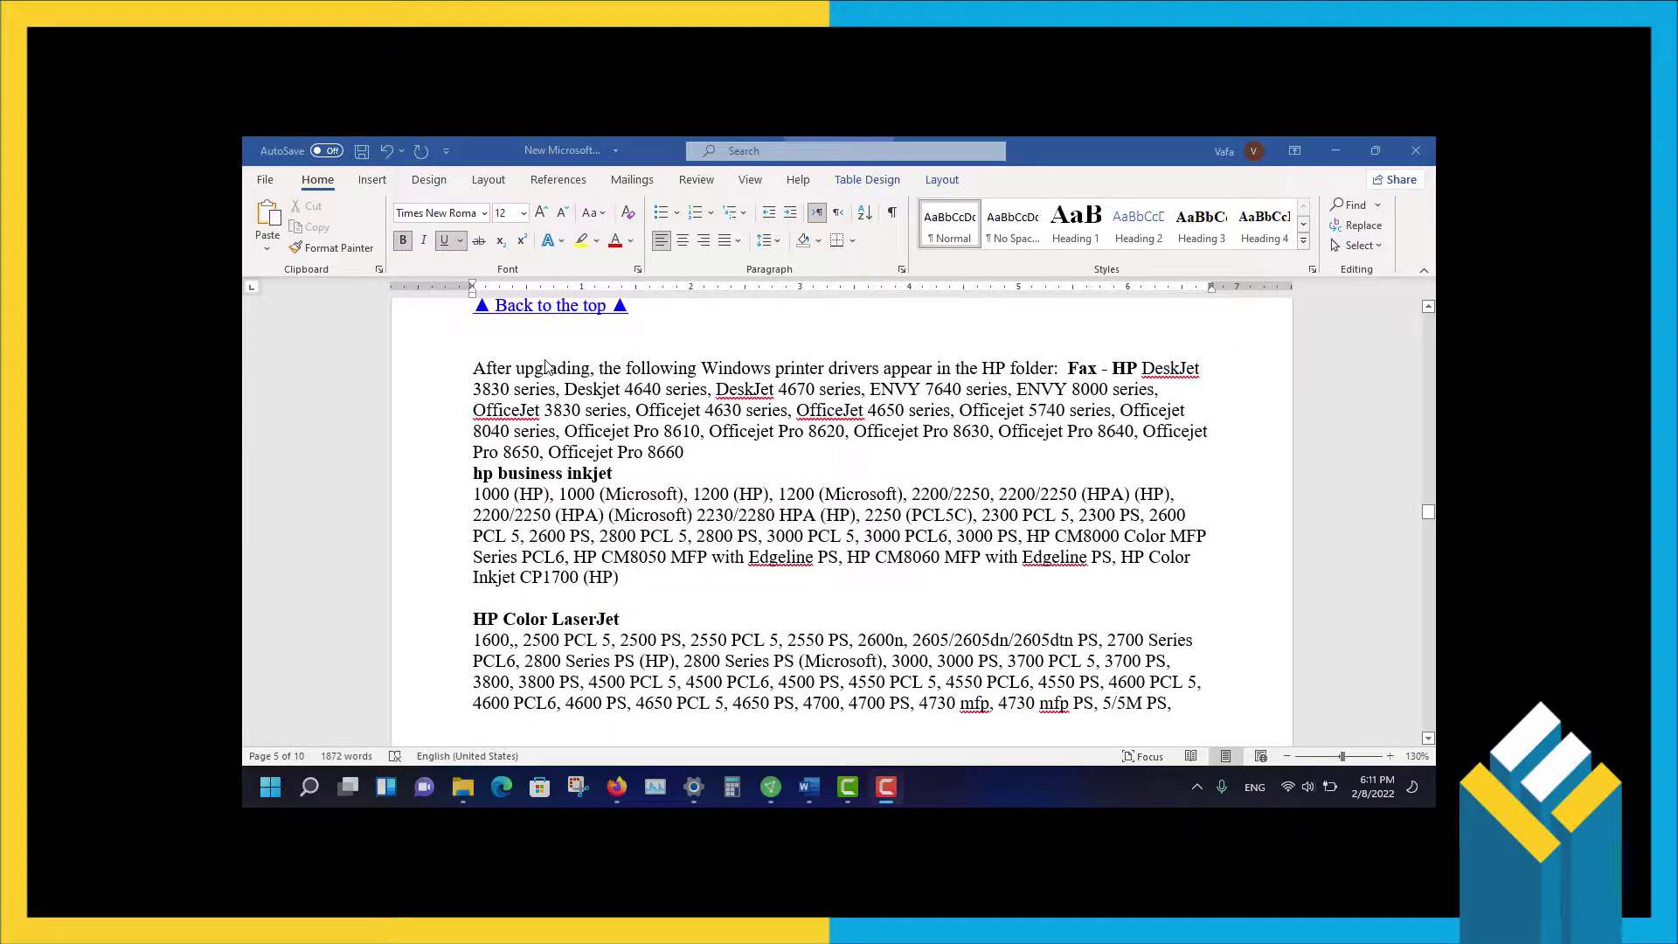
scroll(546, 367, down, 10)
scroll(562, 411, down, 4)
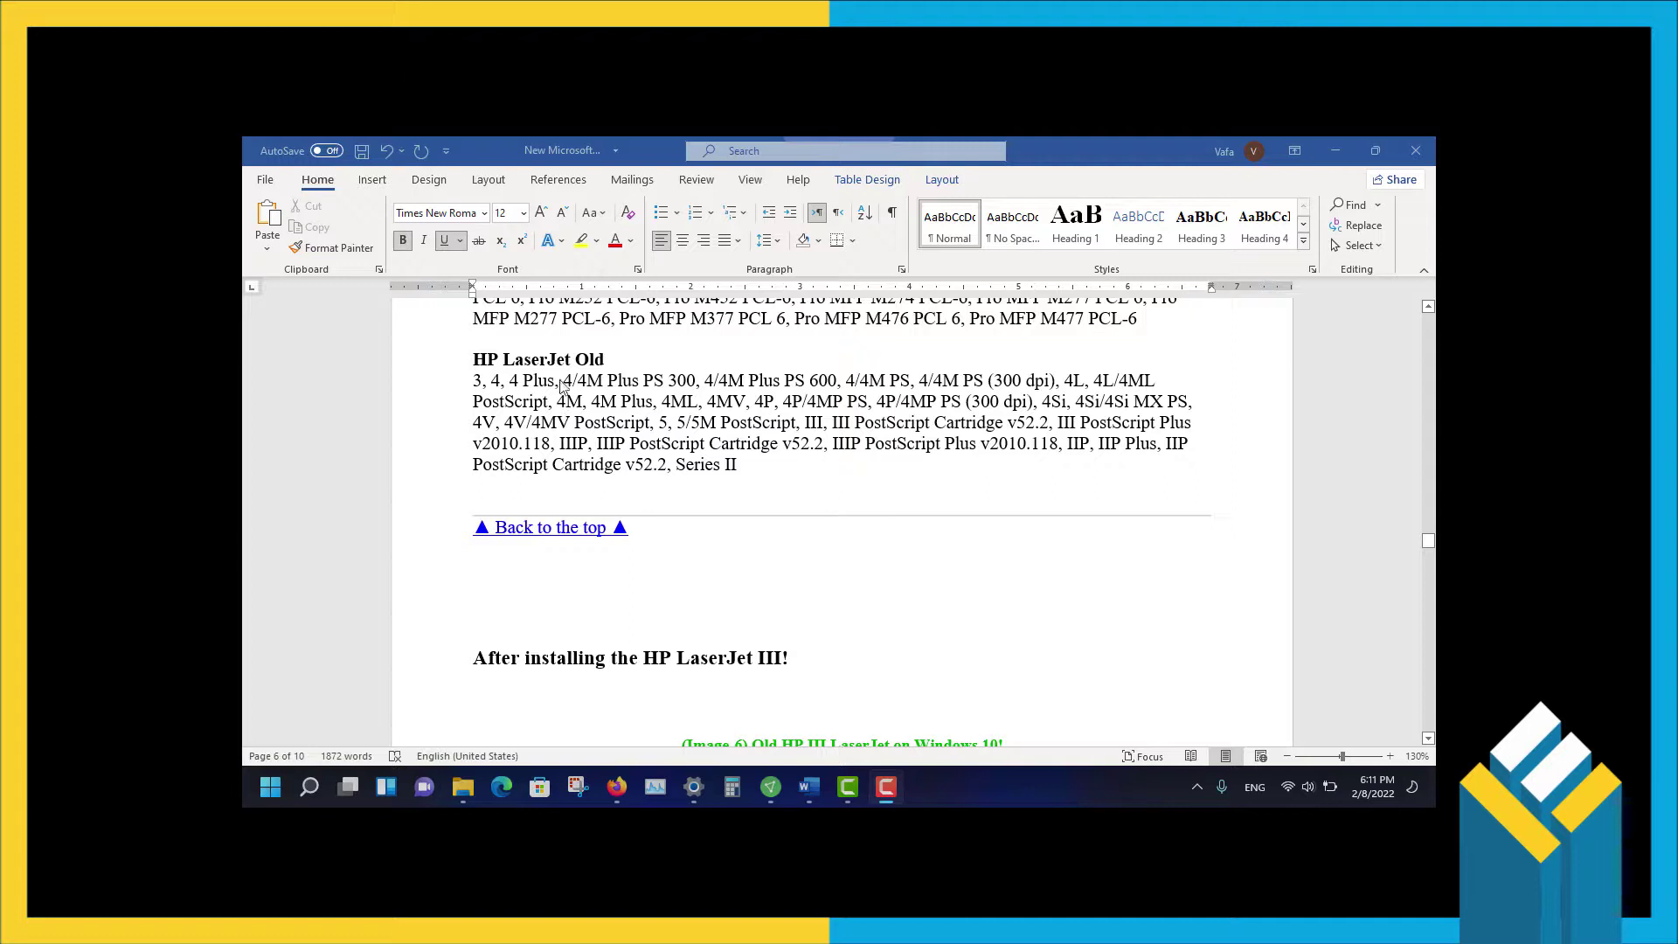
scroll(680, 389, down, 6)
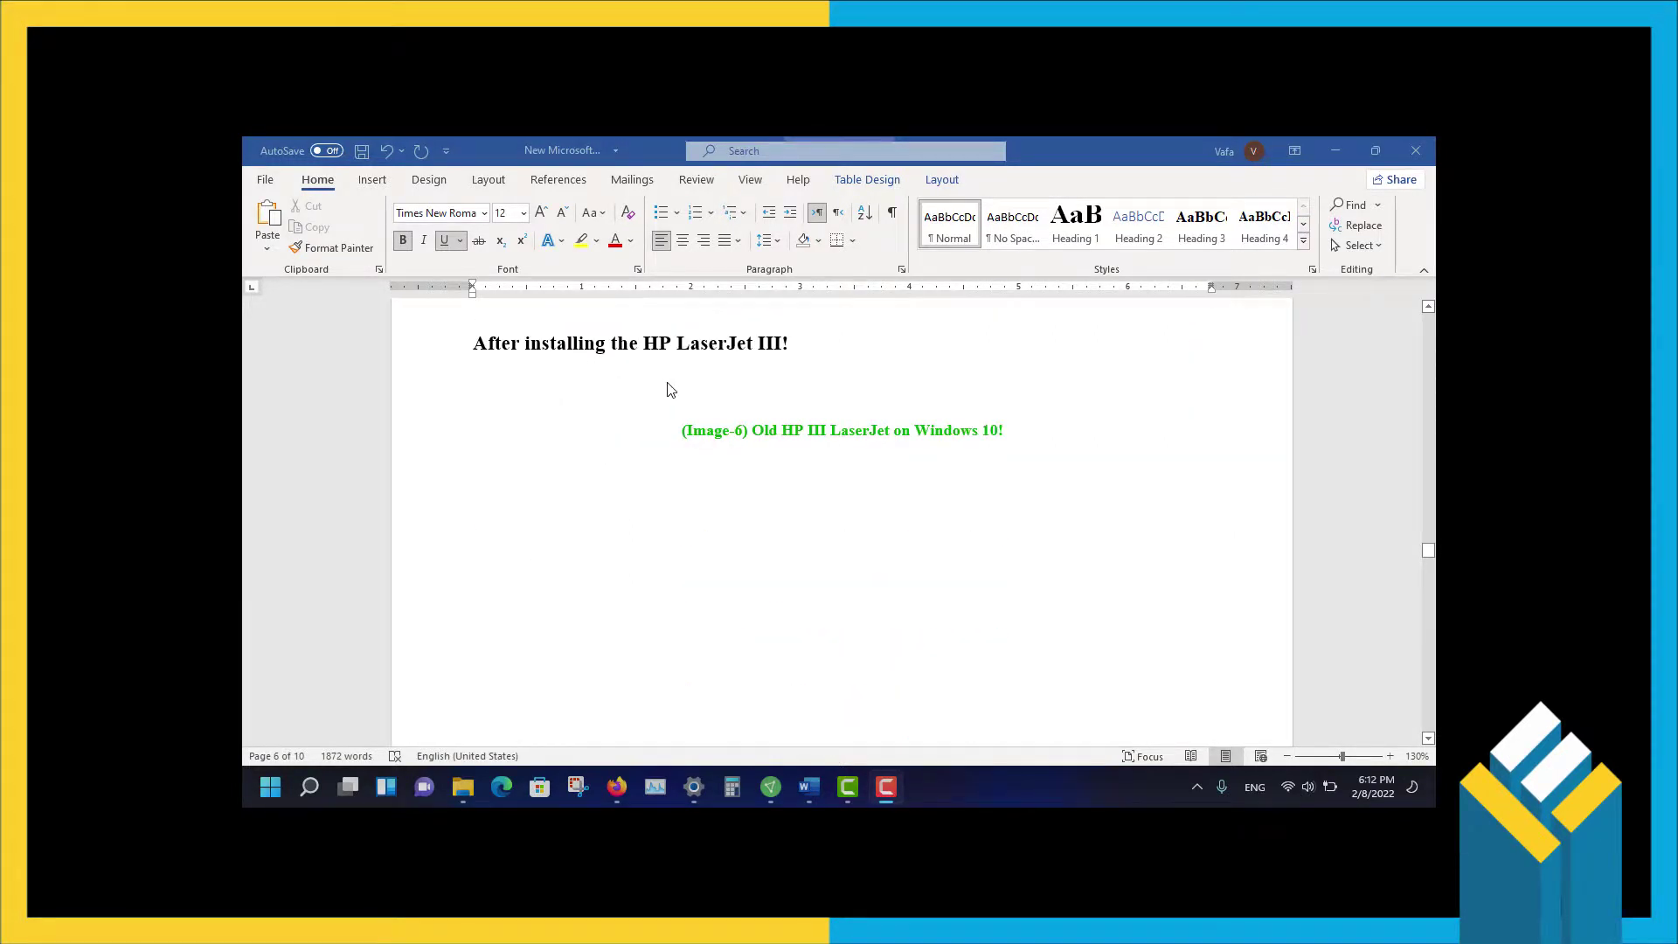
Step: Scroll page 7 down to the 'Similar information' links and back up to the HP LaserJet III Printers screenshot
scroll(669, 387, up, 7)
scroll(829, 463, down, 8)
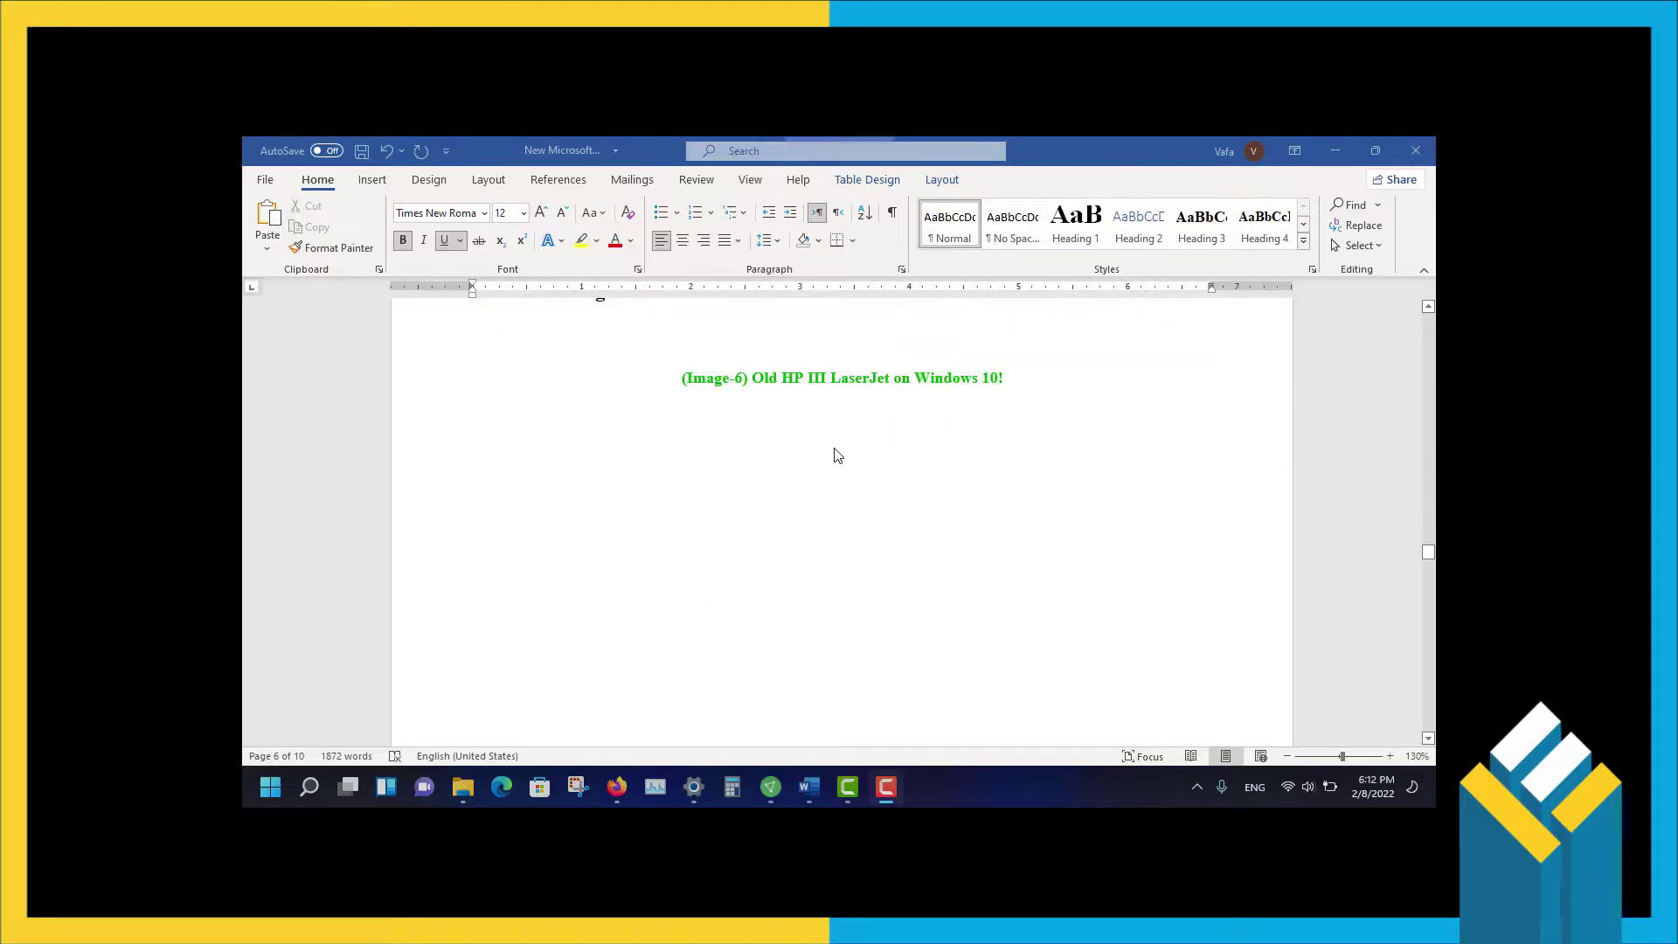
scroll(837, 454, up, 3)
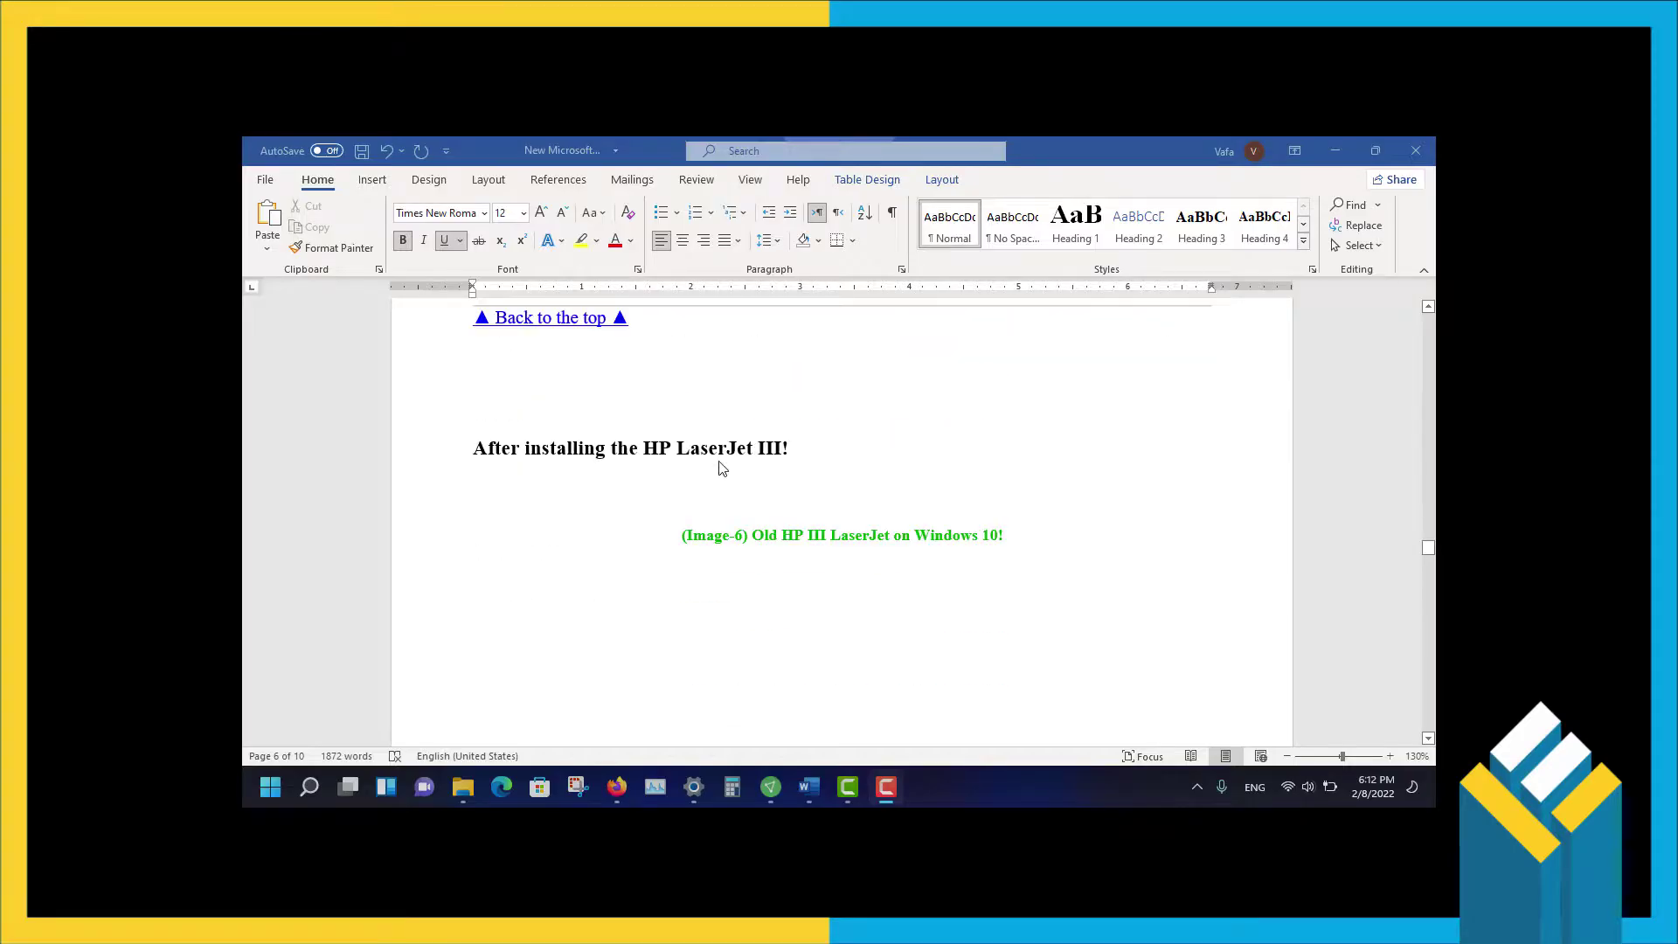
scroll(724, 463, up, 7)
scroll(722, 459, down, 10)
scroll(752, 463, up, 3)
scroll(979, 558, down, 3)
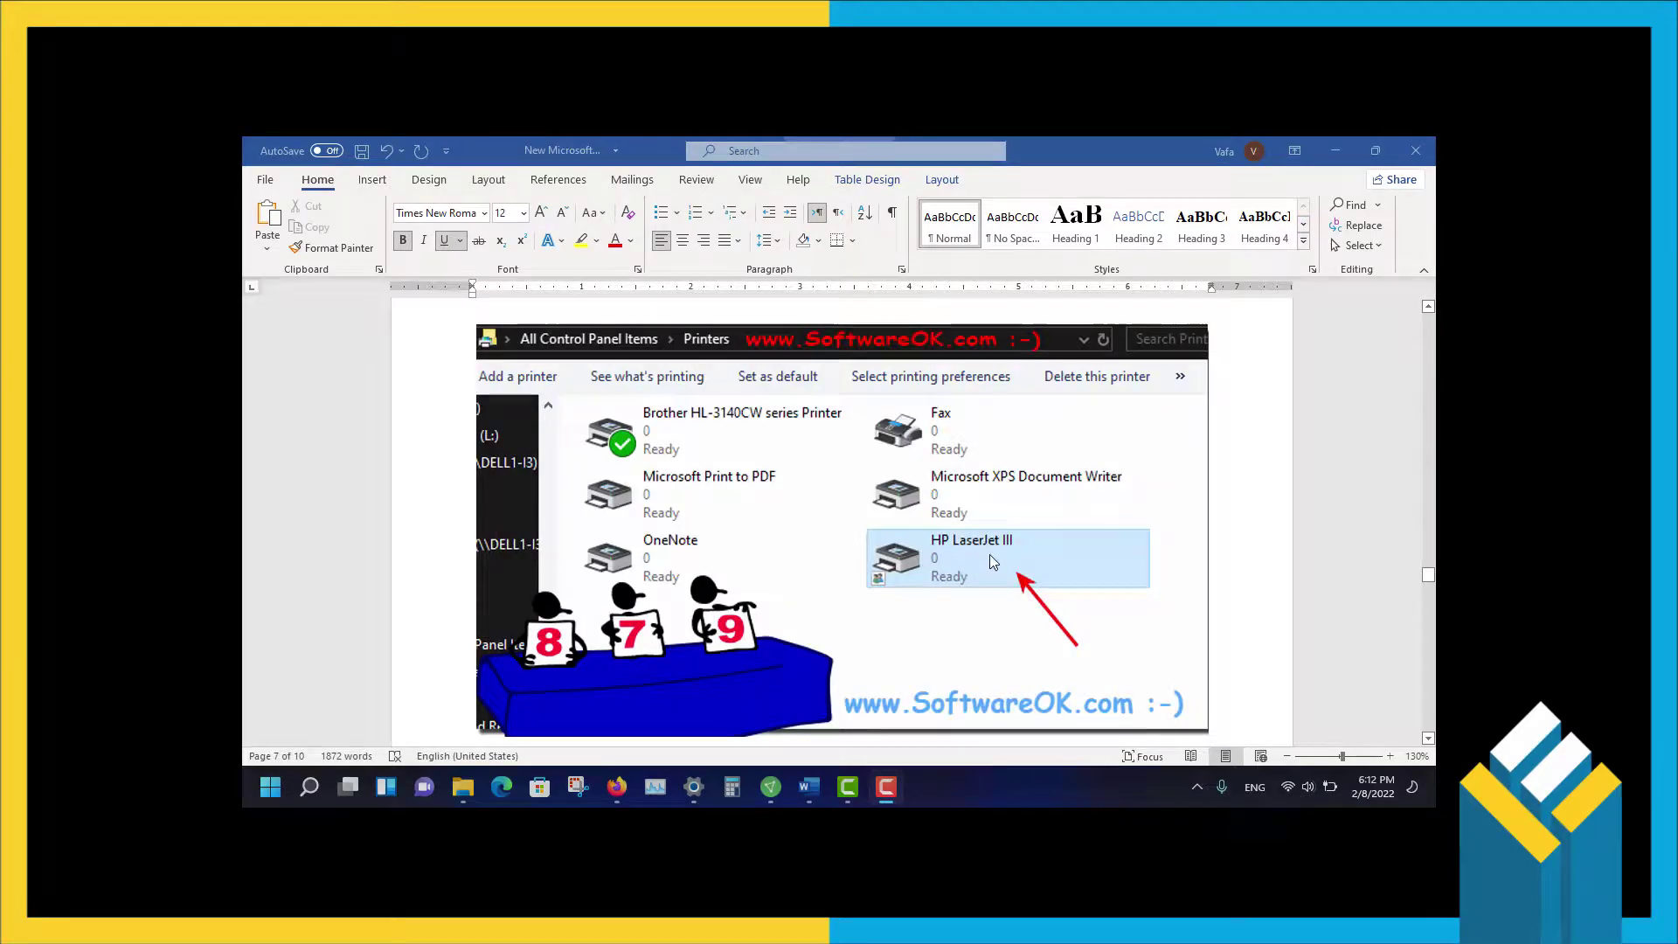
scroll(990, 556, down, 4)
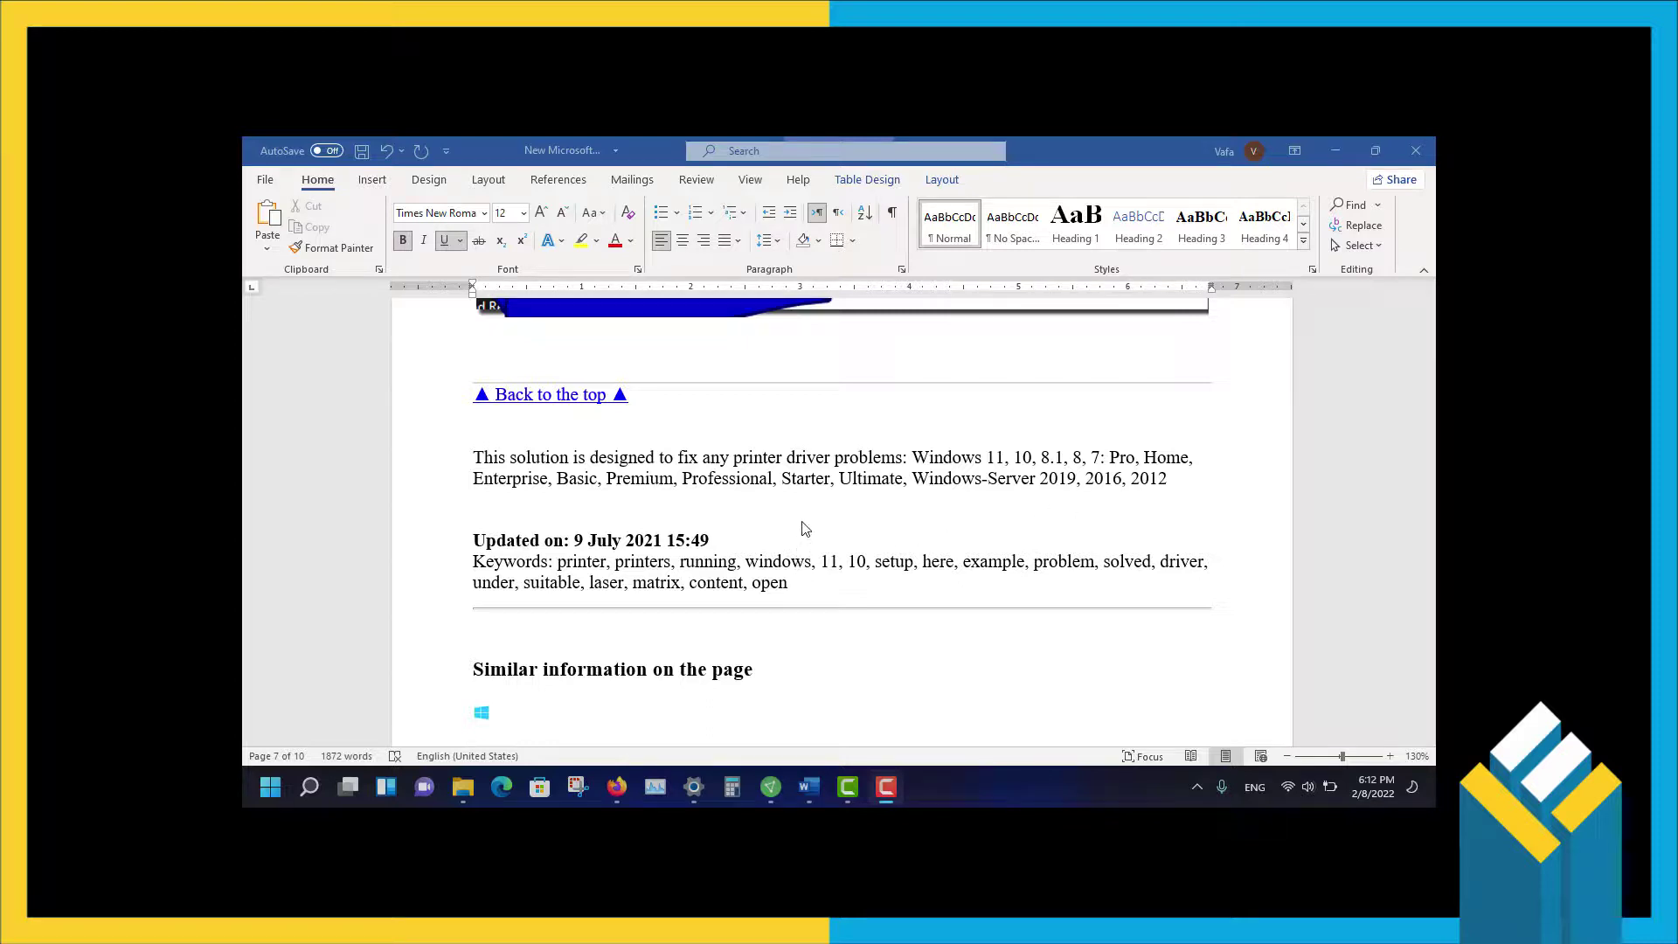
scroll(806, 516, down, 3)
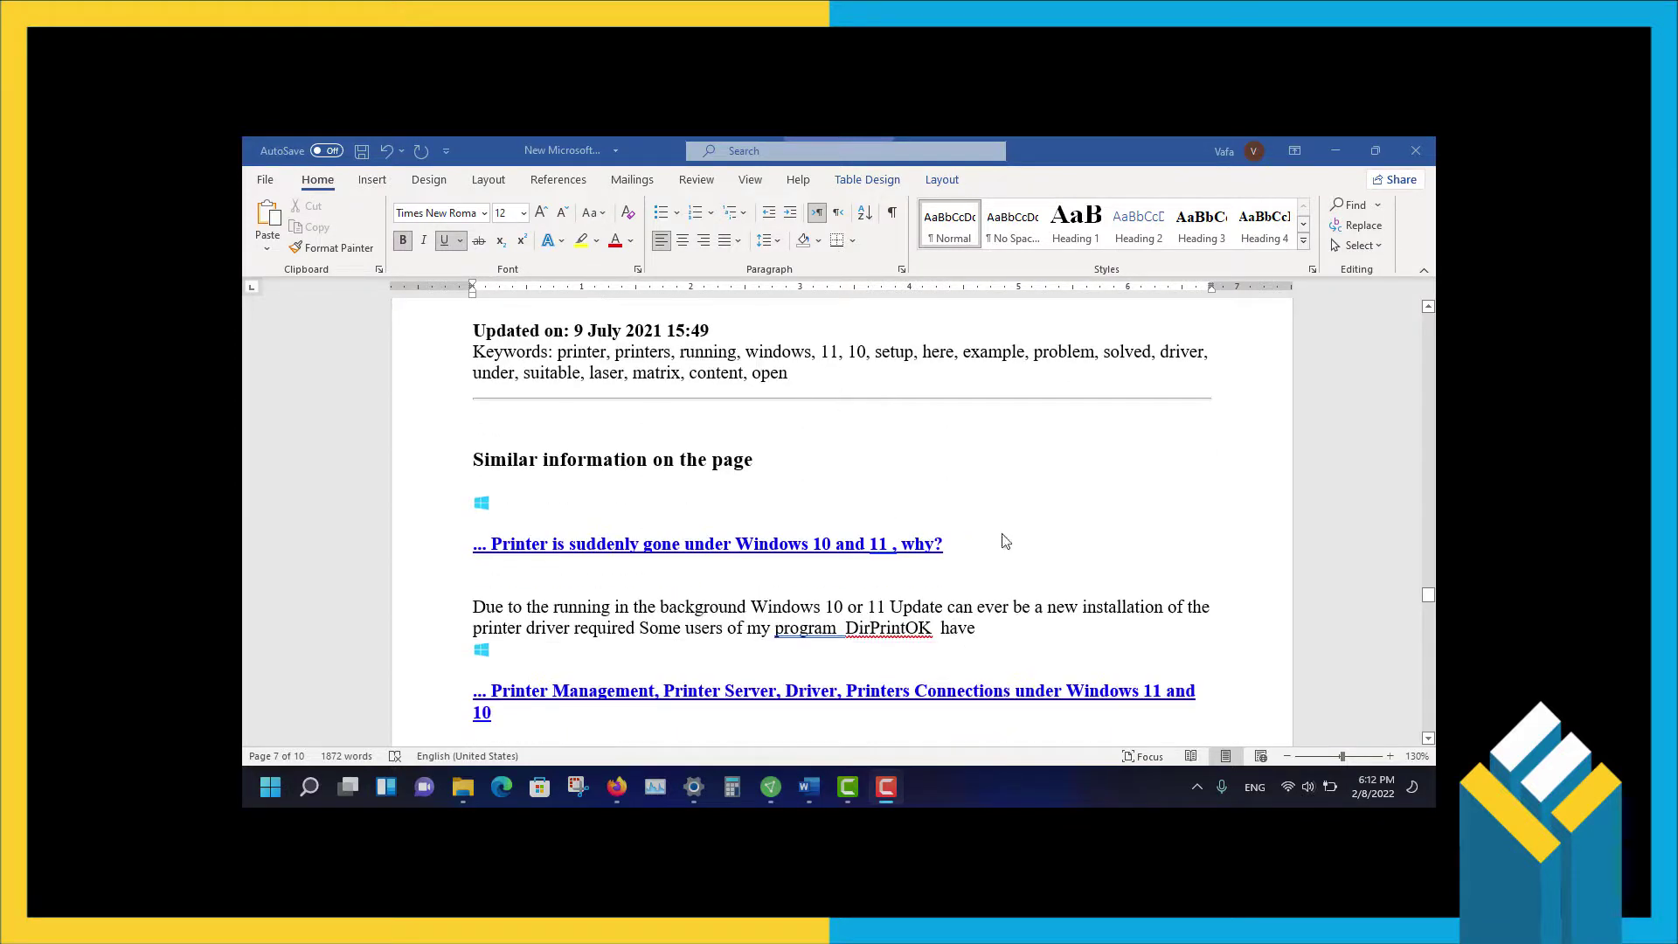
scroll(1080, 535, down, 2)
scroll(1076, 536, up, 8)
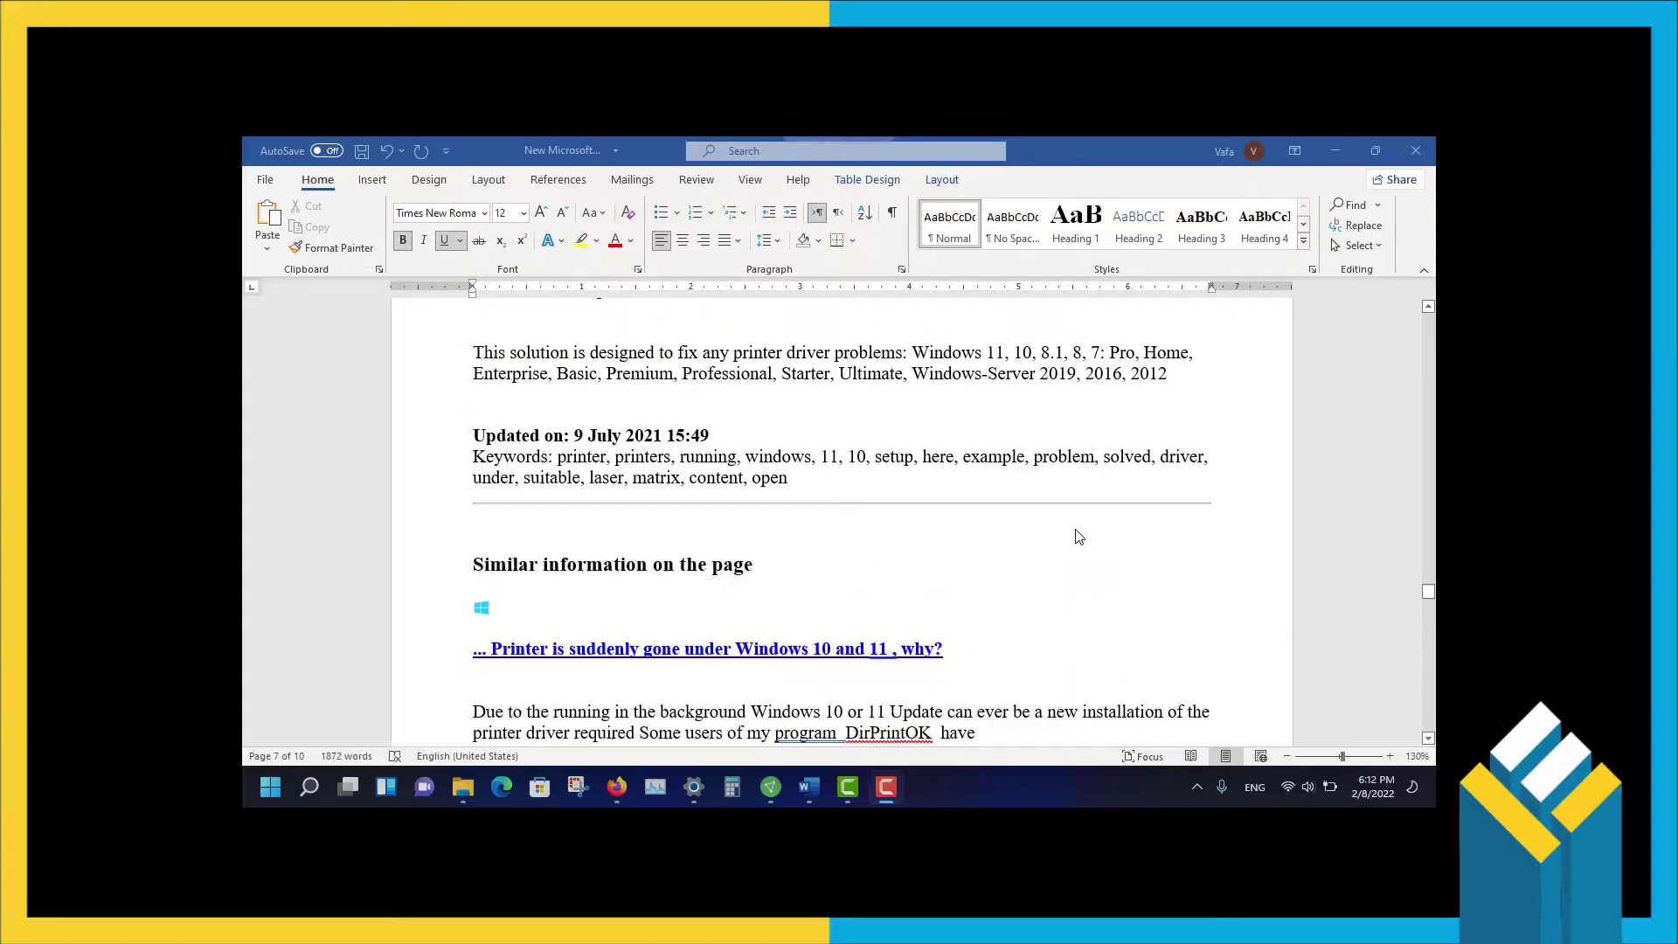
scroll(1072, 537, up, 1)
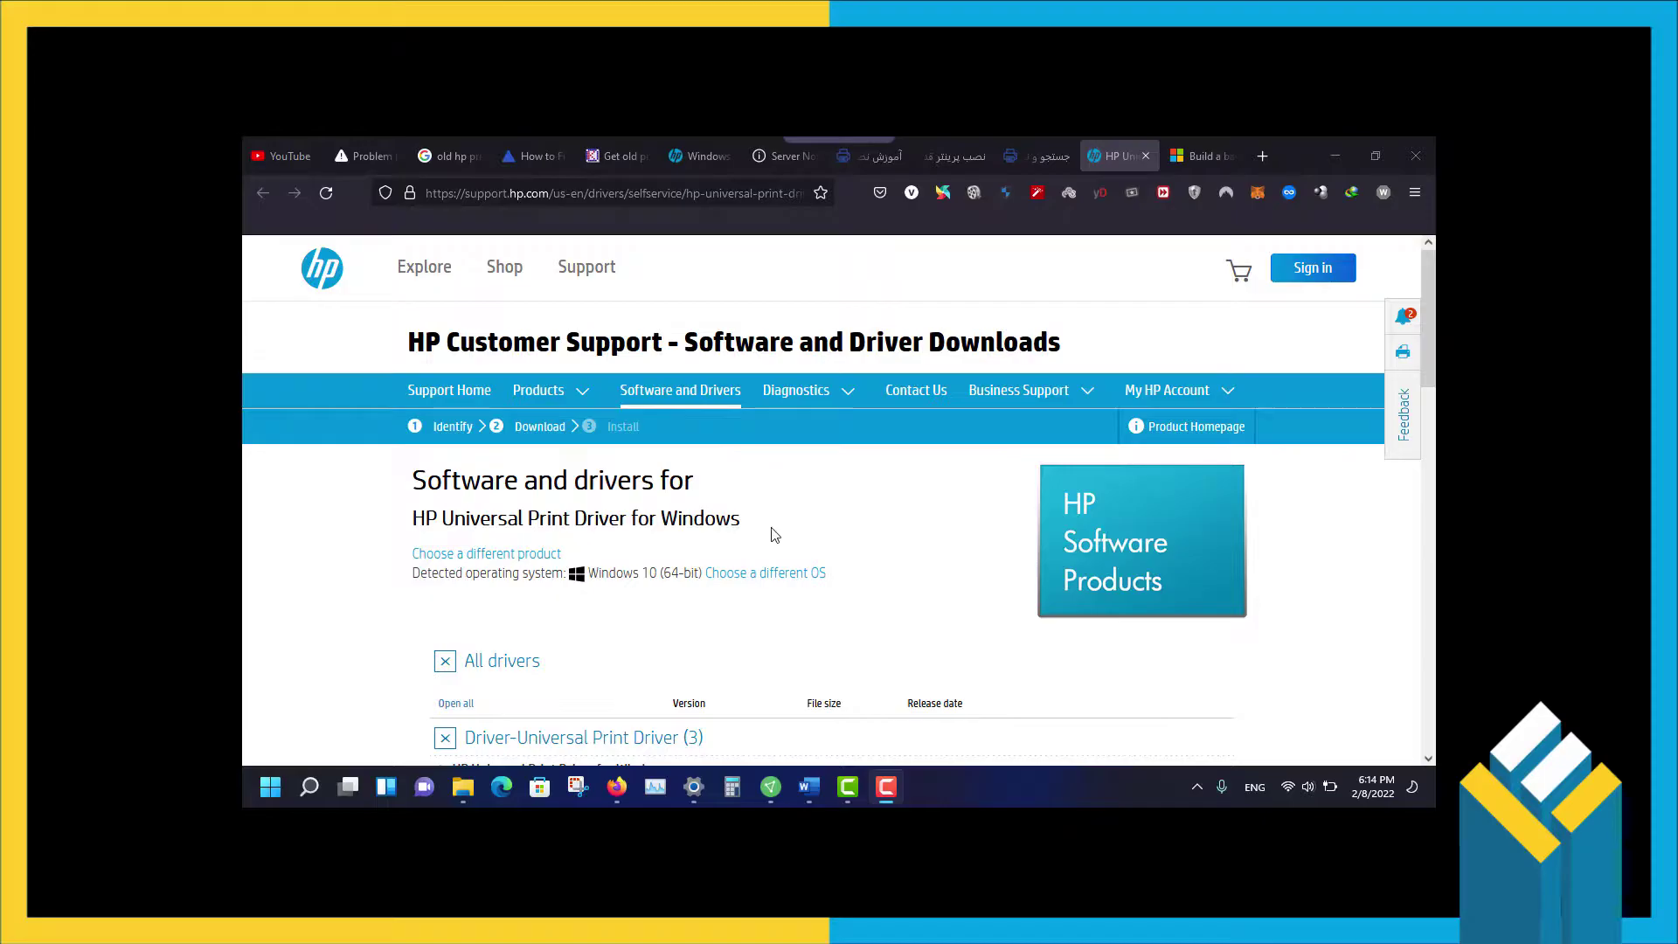
Step: Scroll the HP page to the PCL6 and PostScript 64-bit Universal Print Driver downloads, version 7.0.1.24923
scroll(775, 535, down, 2)
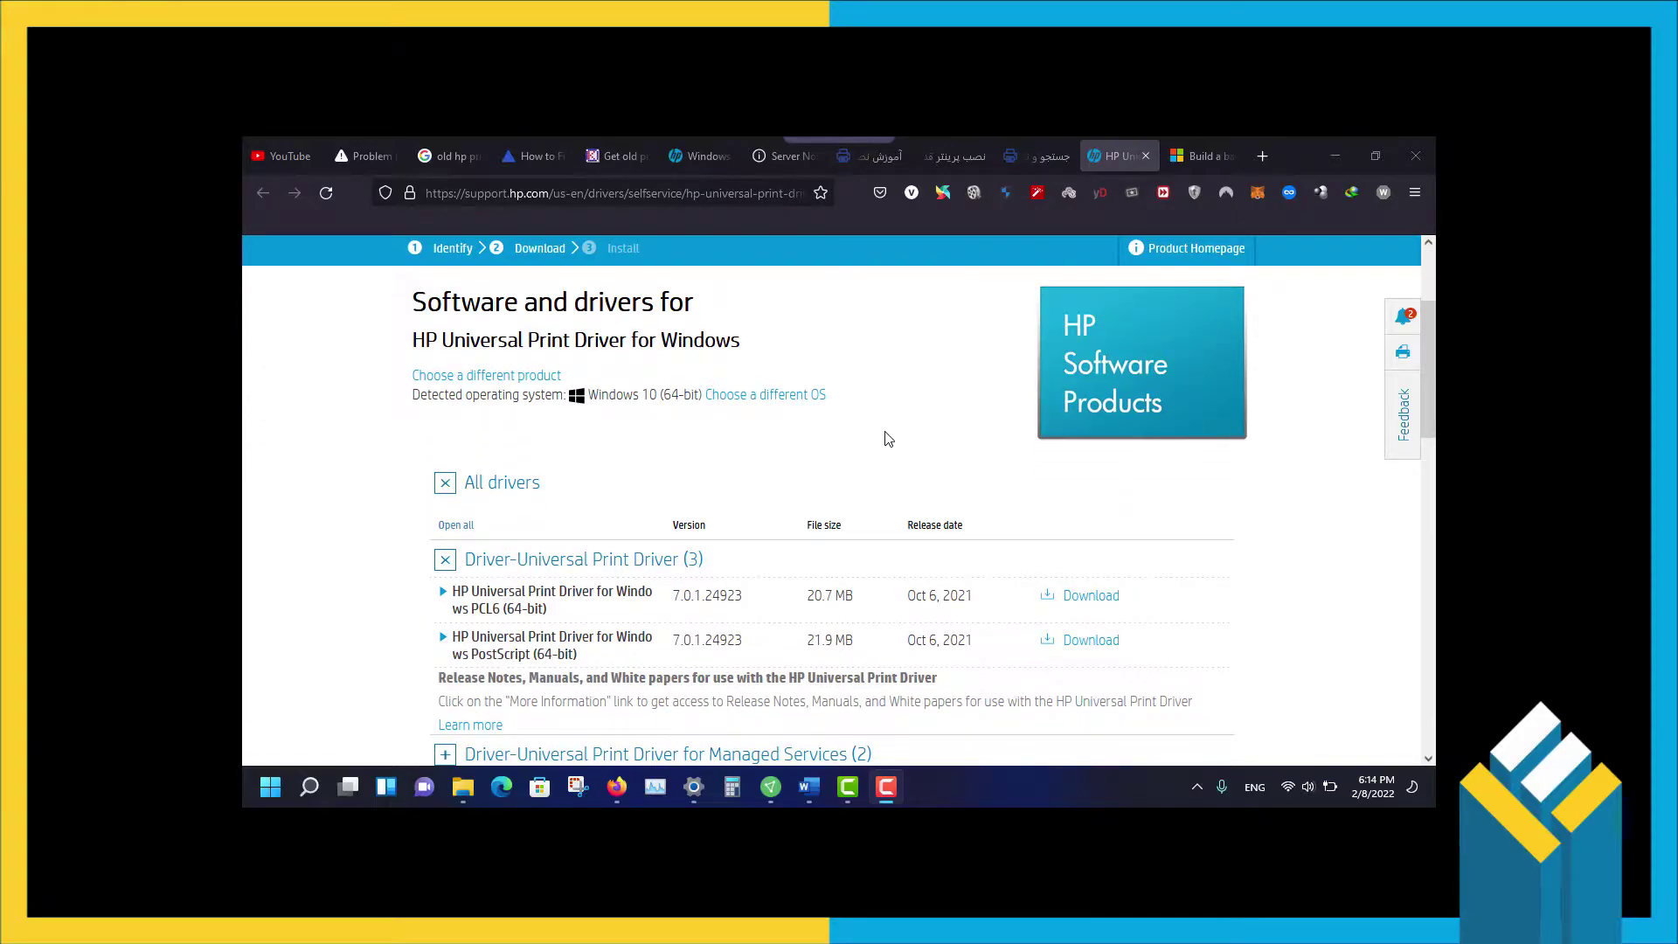
scroll(635, 566, down, 1)
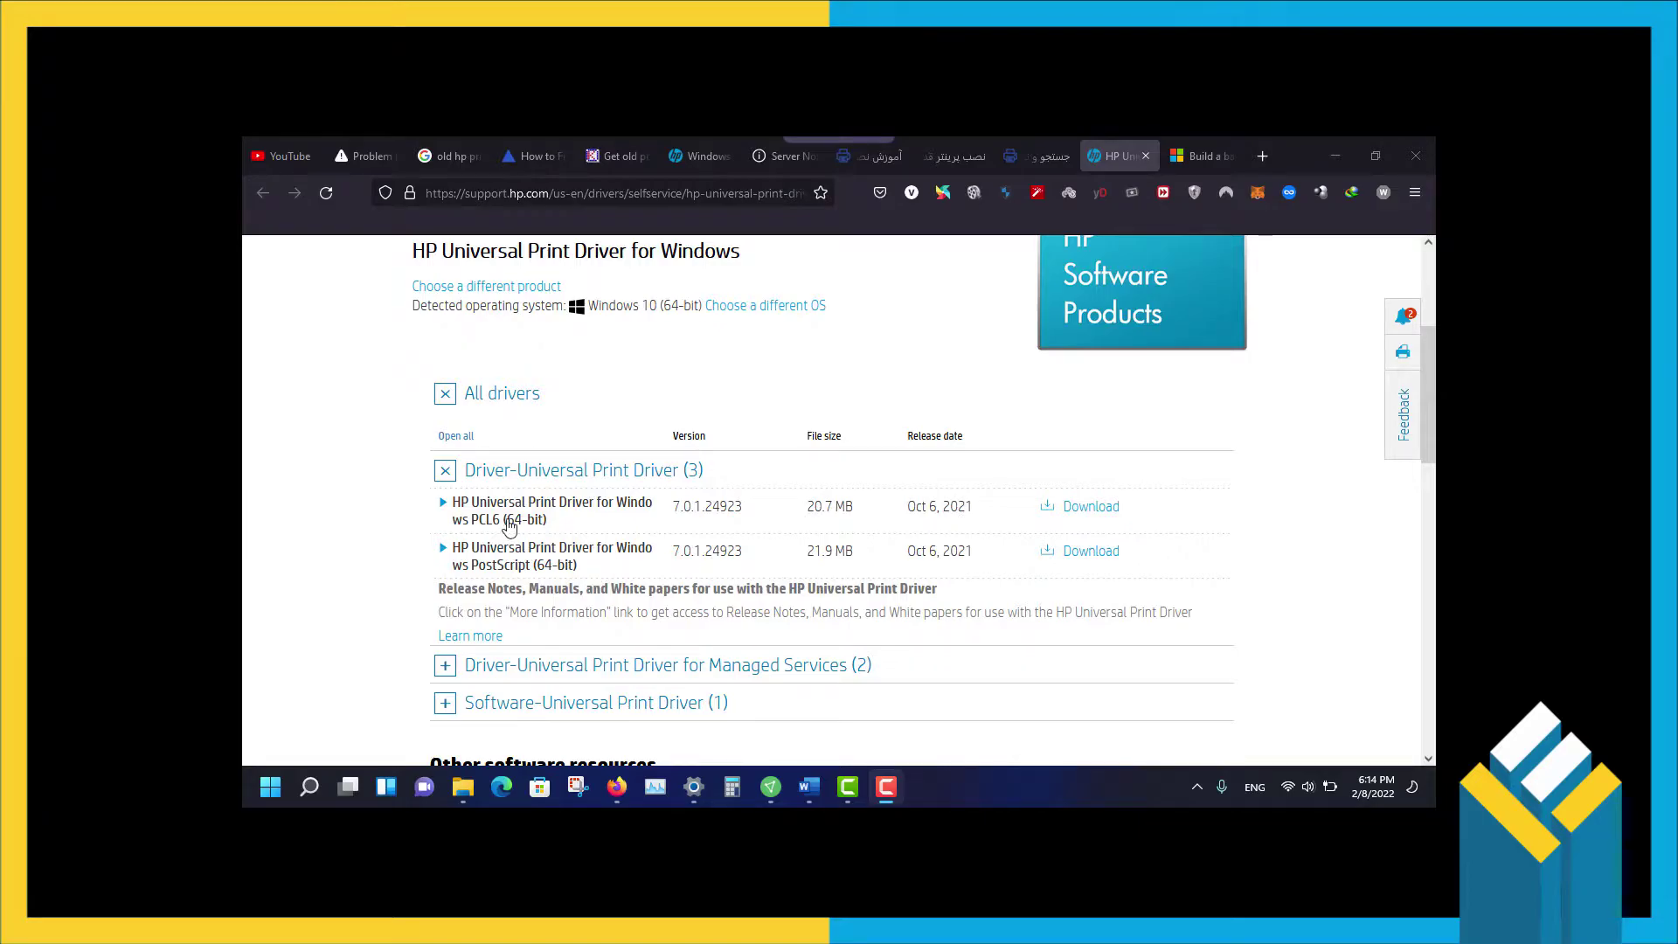
scroll(383, 527, down, 1)
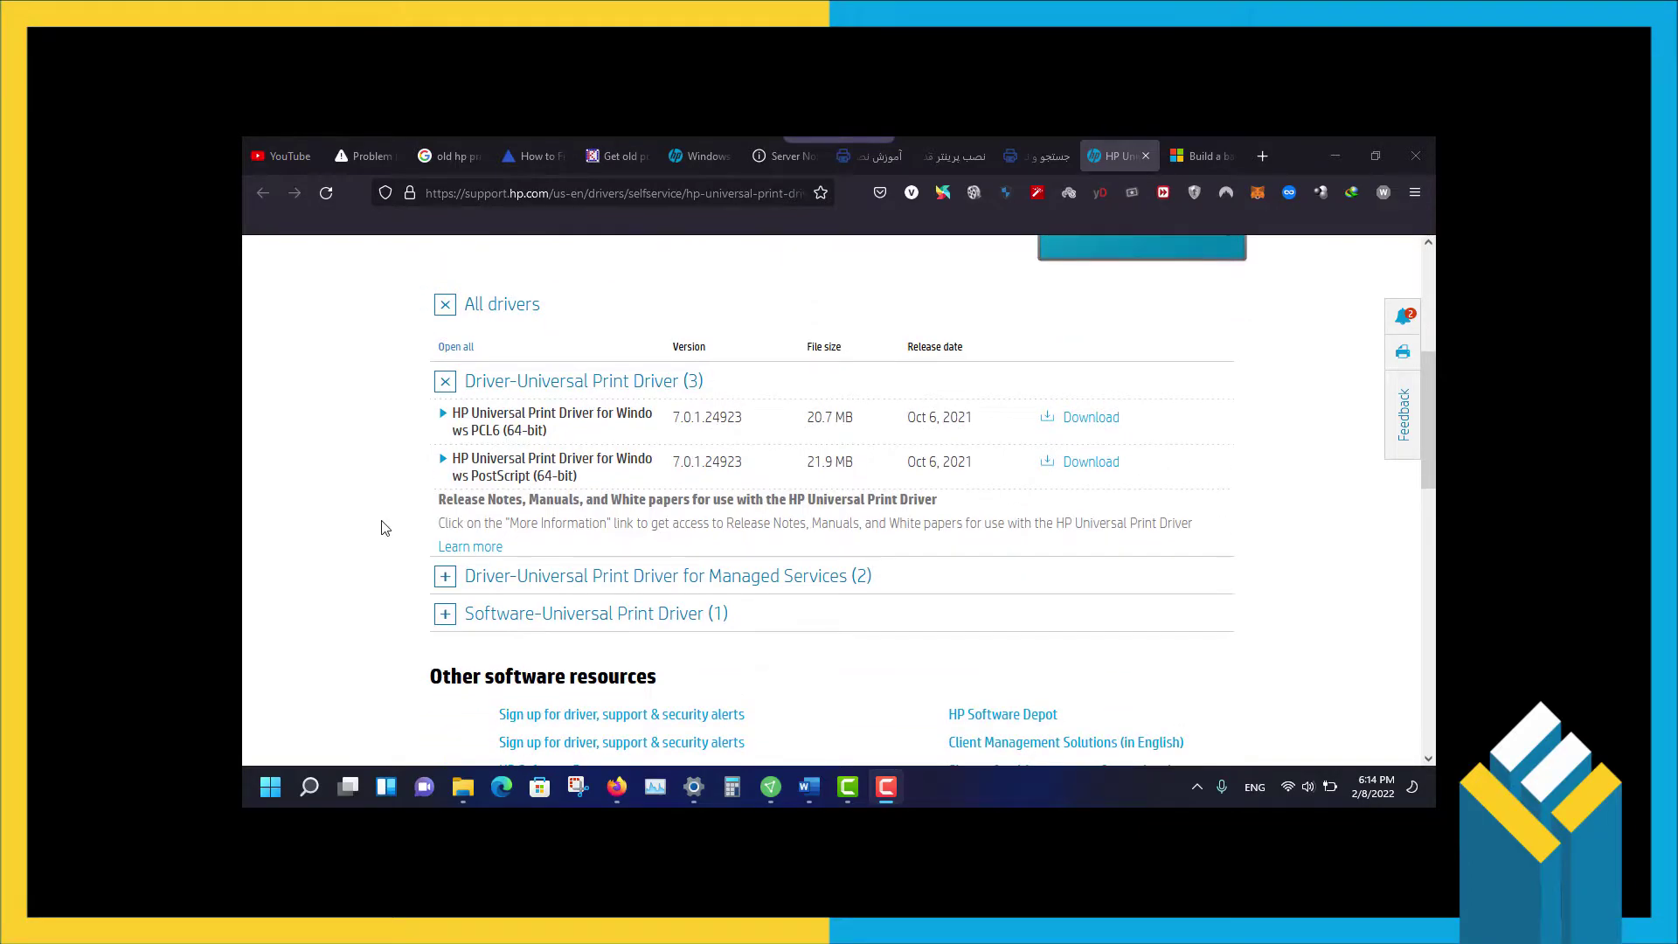
scroll(384, 528, down, 1)
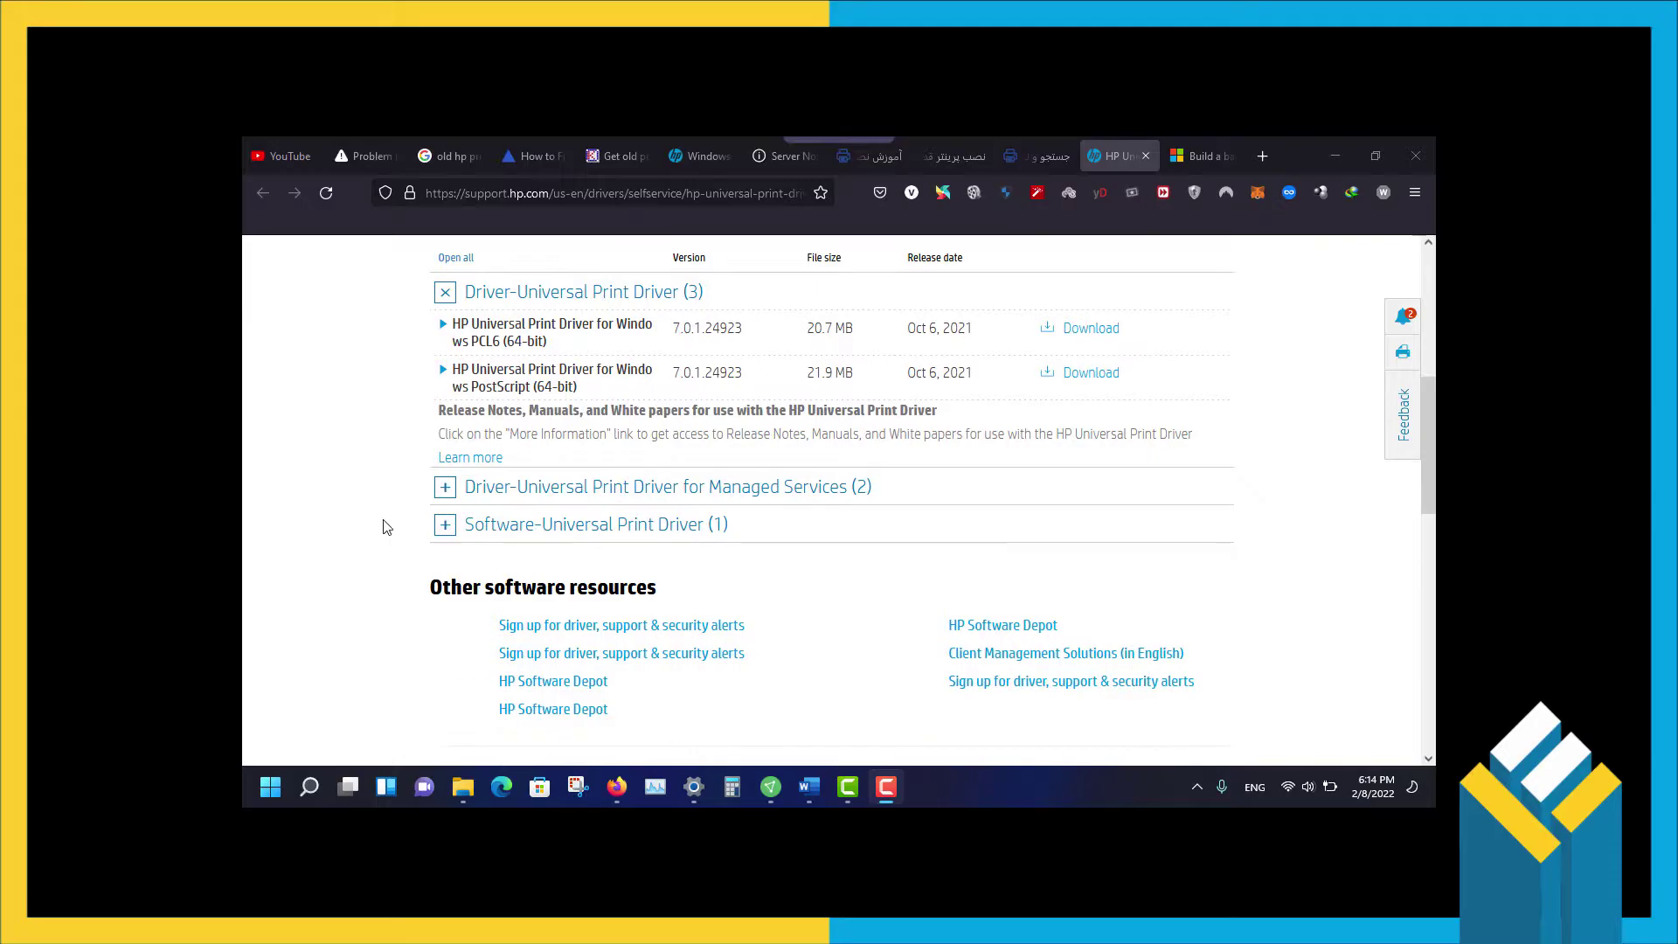
scroll(387, 527, up, 2)
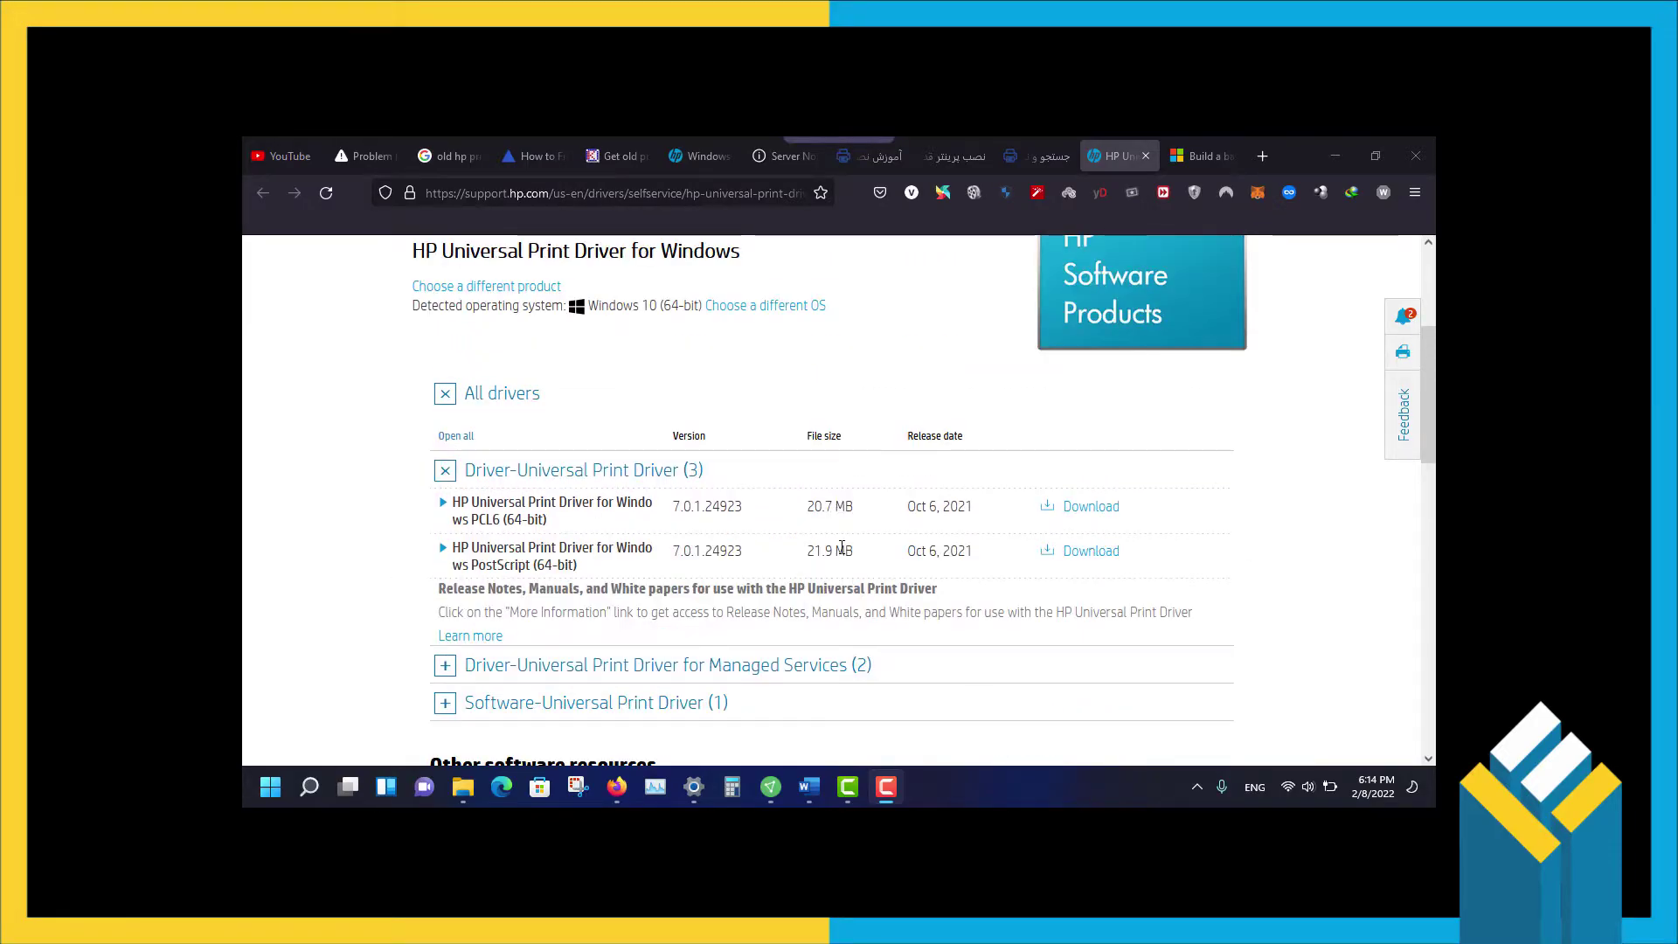